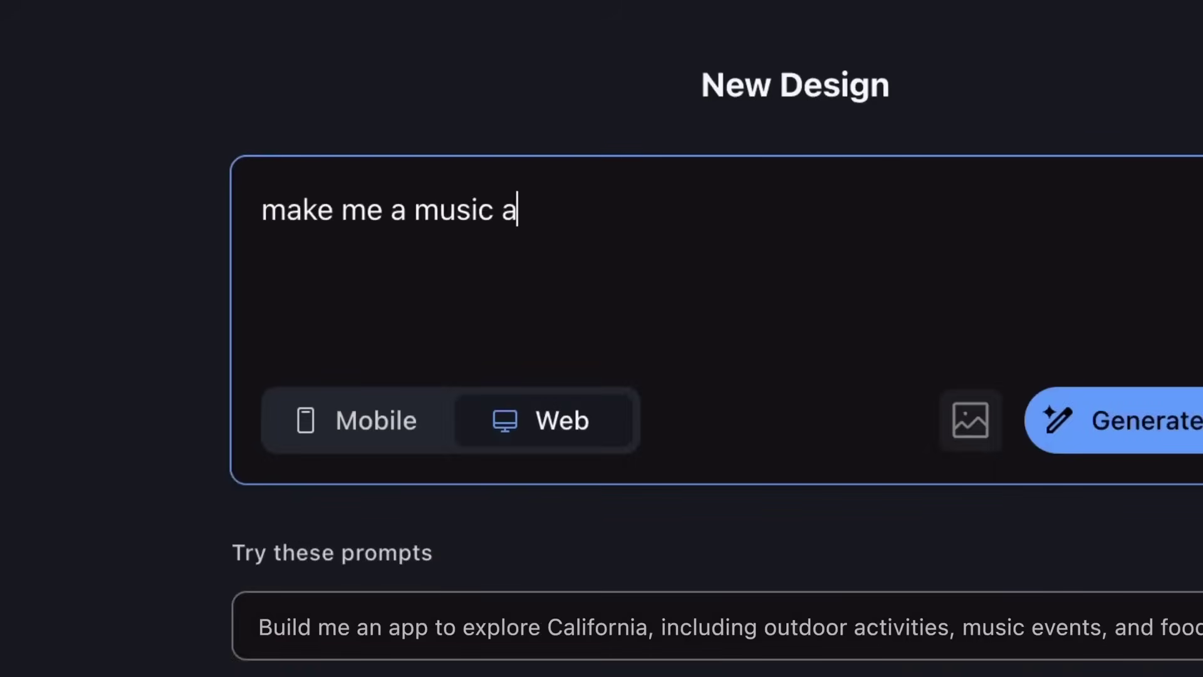
- Prompt a beach-vibe music app, then theme it dark, yellow #FAC638, square corners, Inter font
text(a beach vibe)
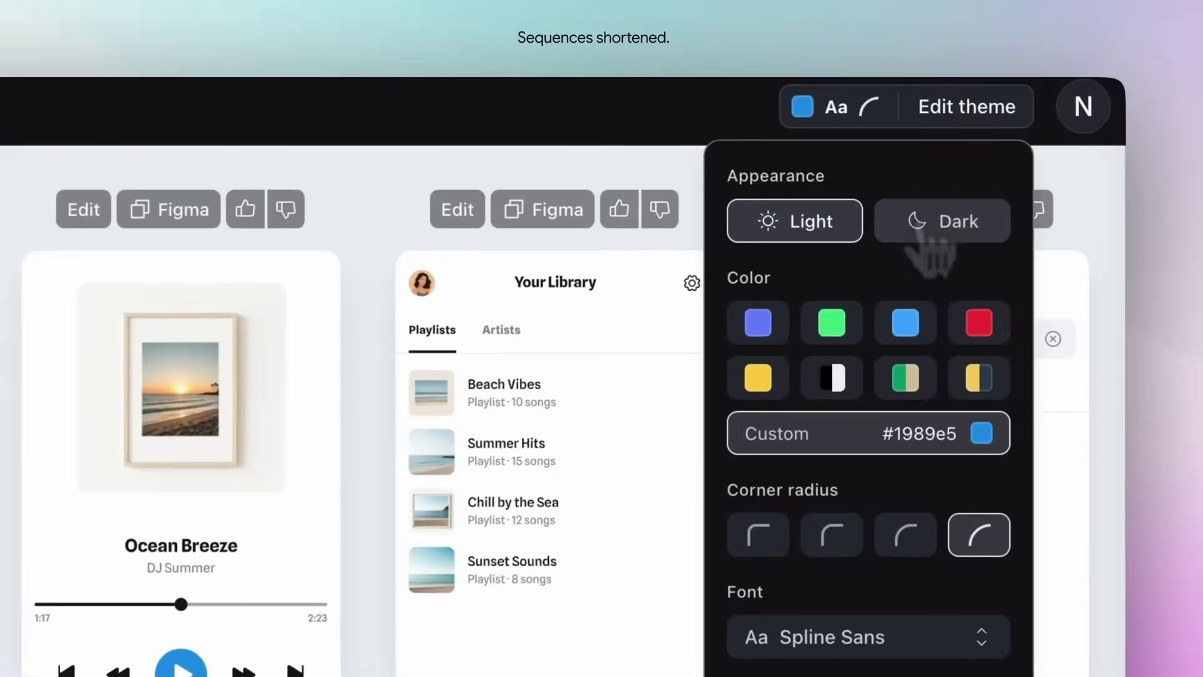
click(1011, 155)
click(759, 377)
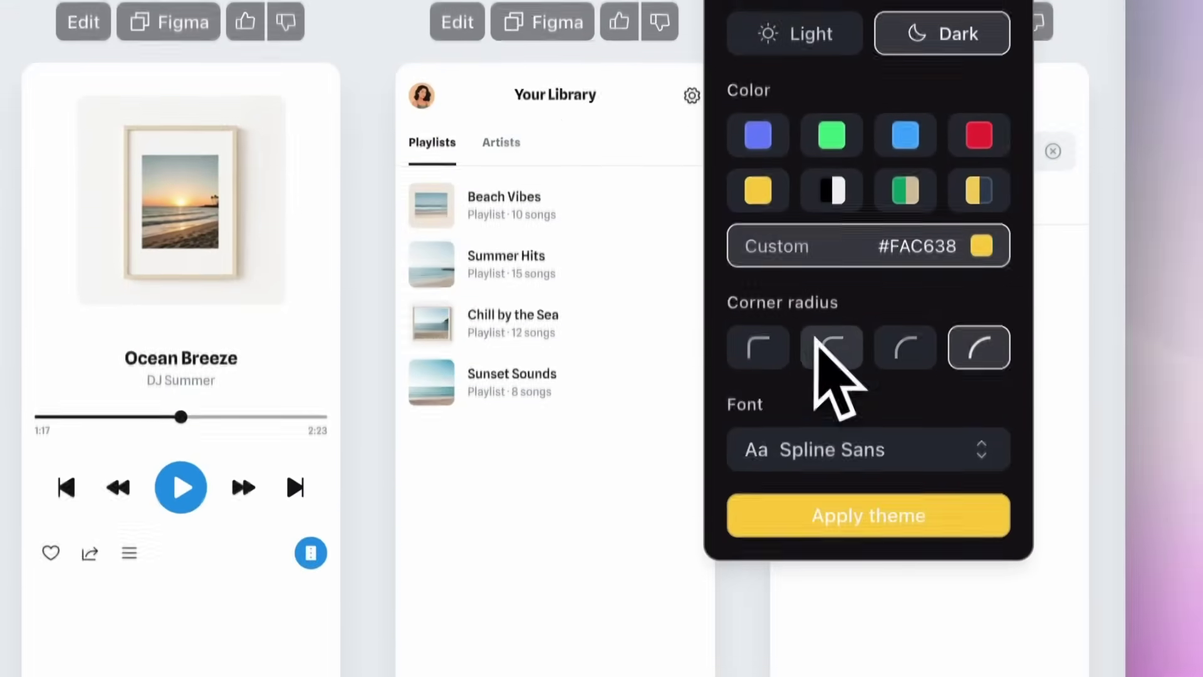
click(759, 536)
click(865, 439)
click(799, 153)
click(862, 505)
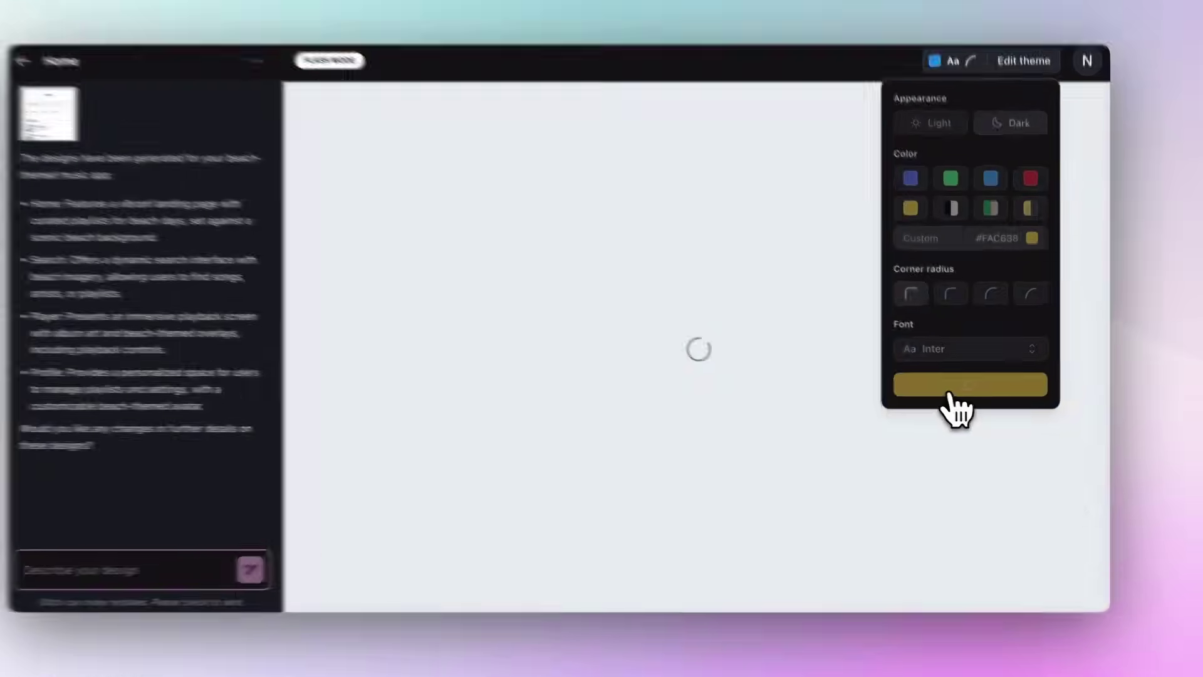
- Request 'add a search function to the home screen' and copy the design for Figma
click(168, 567)
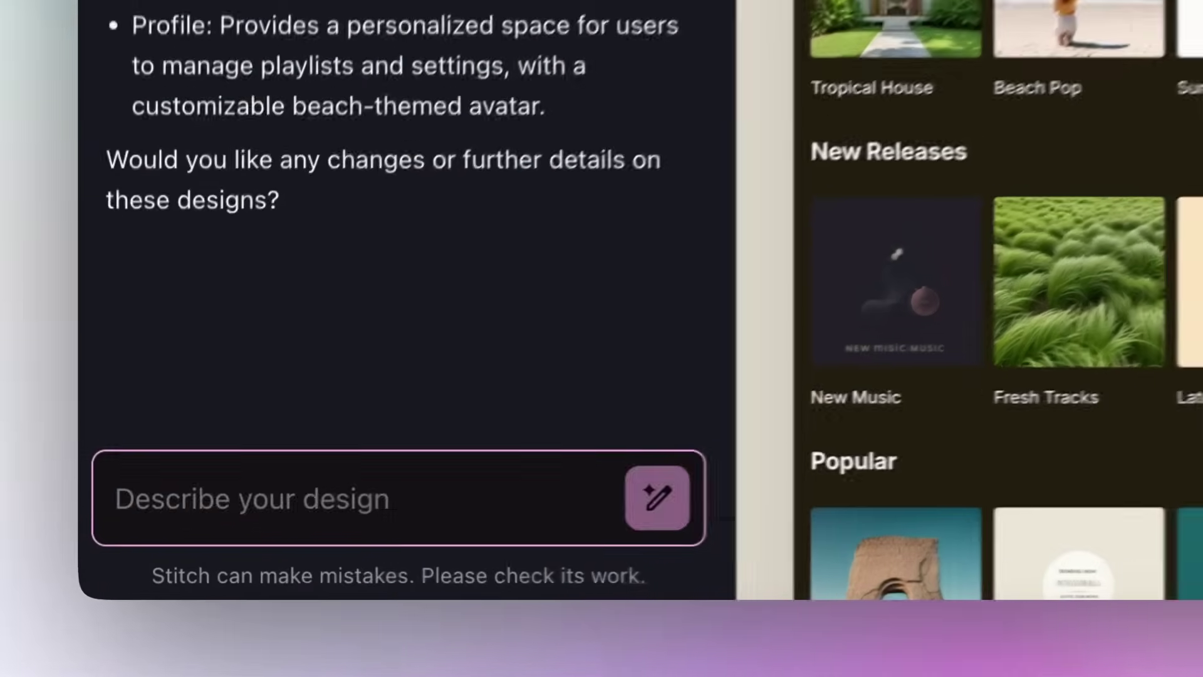
text(add a search function to the home screen)
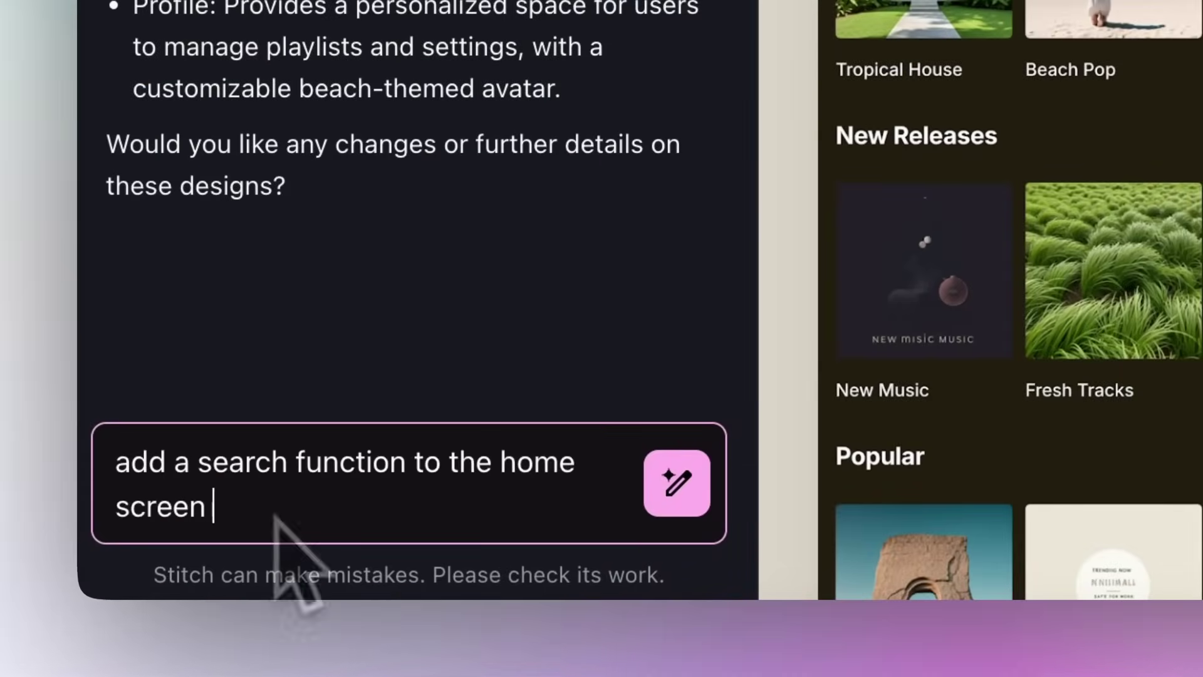
click(676, 483)
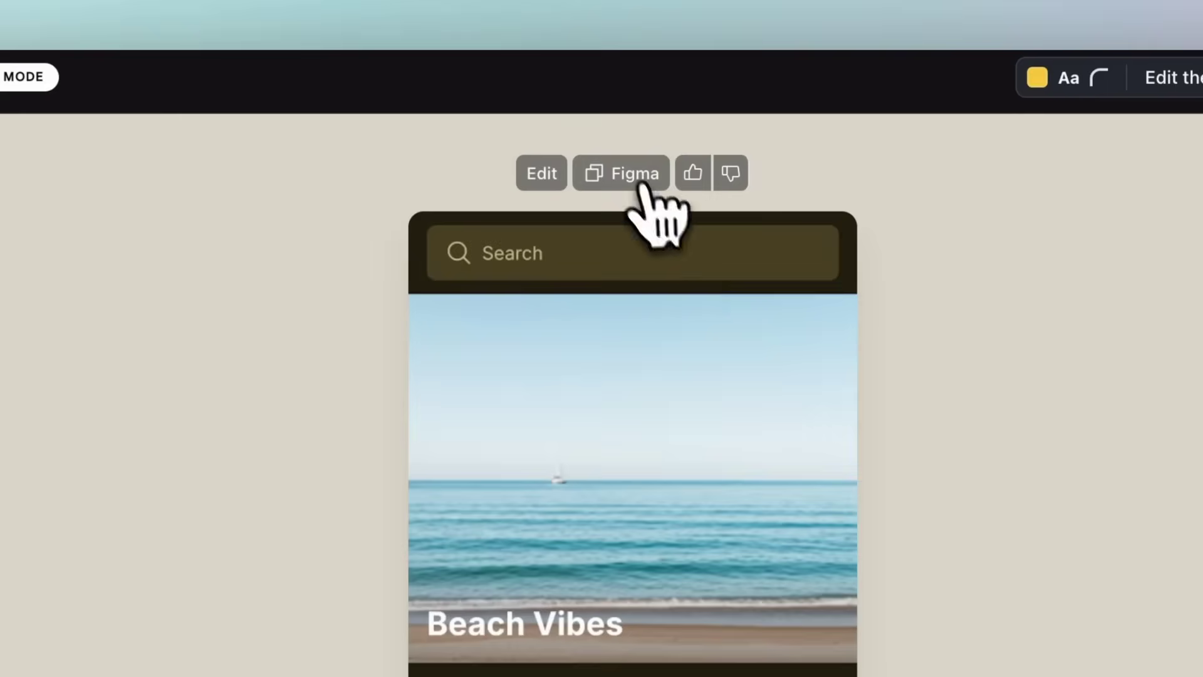
click(640, 185)
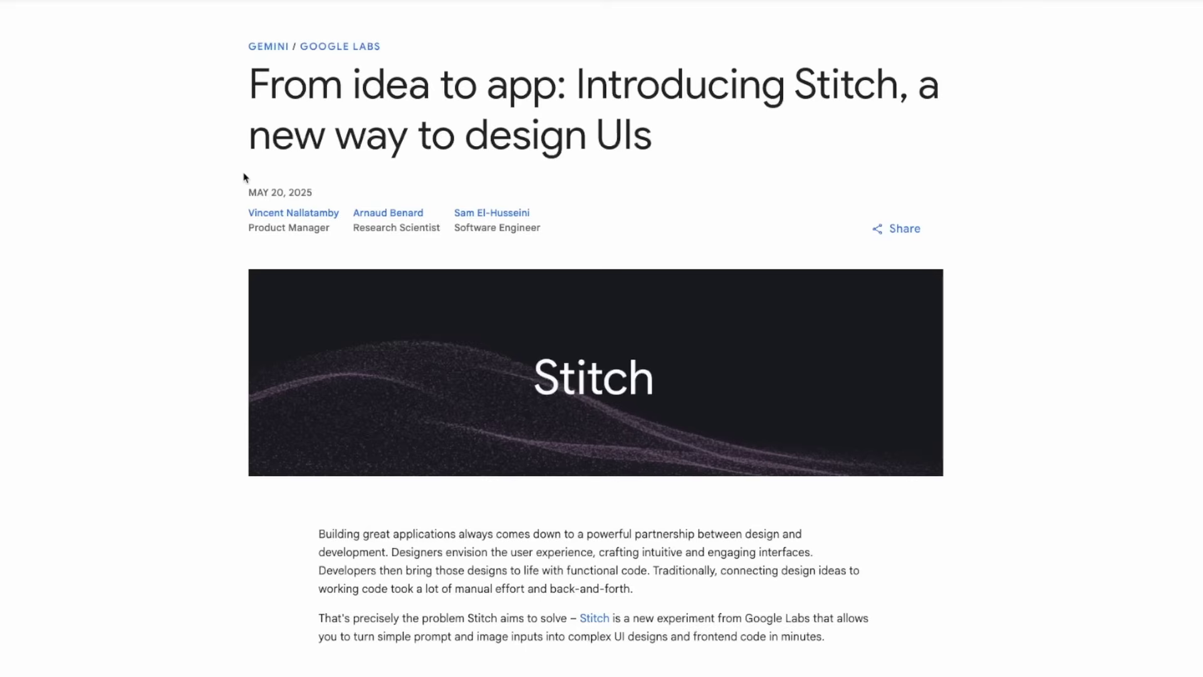
drag(249, 193, 313, 196)
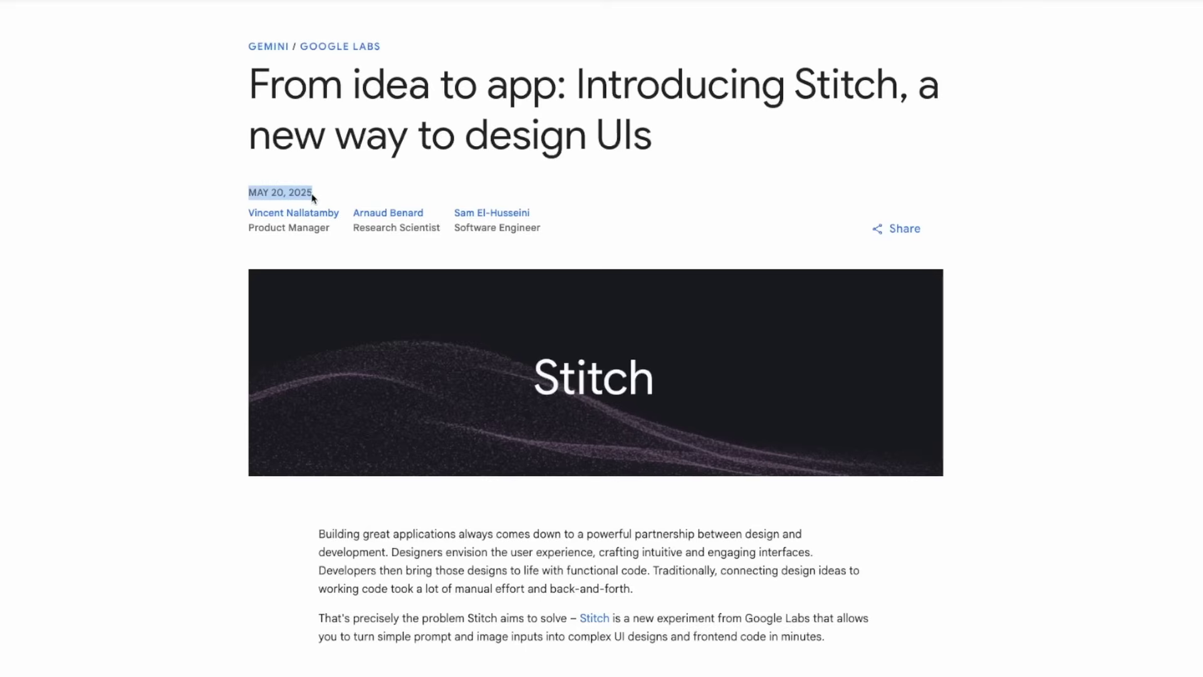
click(220, 213)
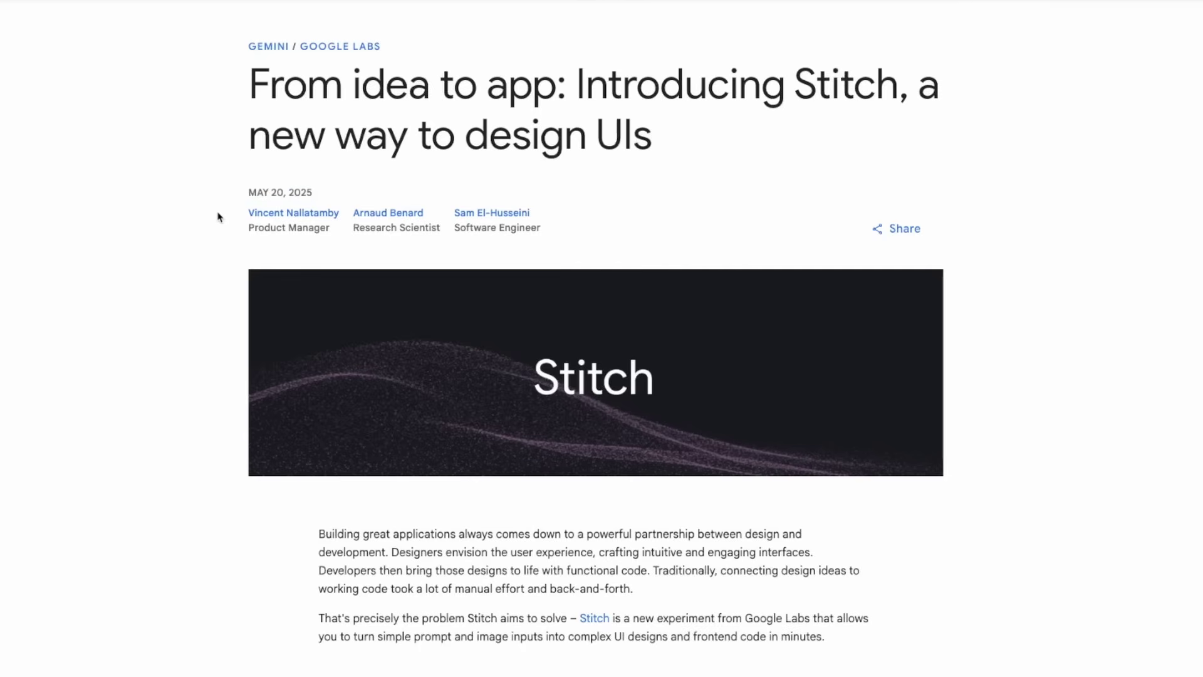
scroll(218, 216, down, 3)
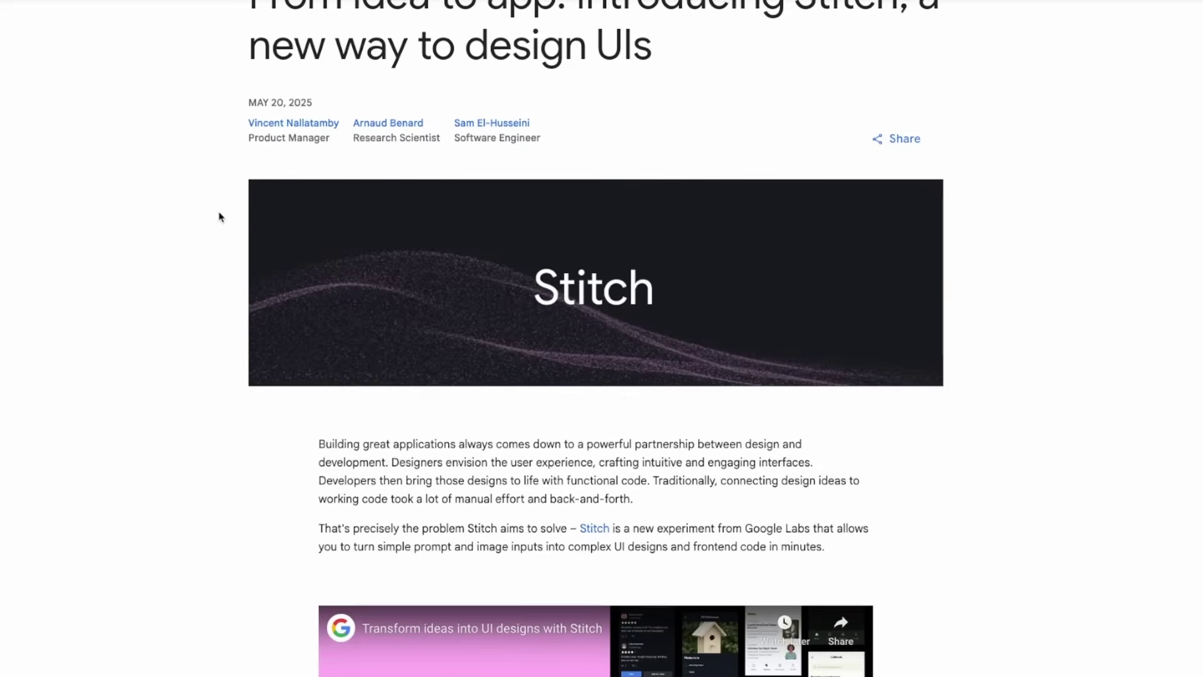
scroll(219, 217, down, 2)
scroll(220, 217, down, 4)
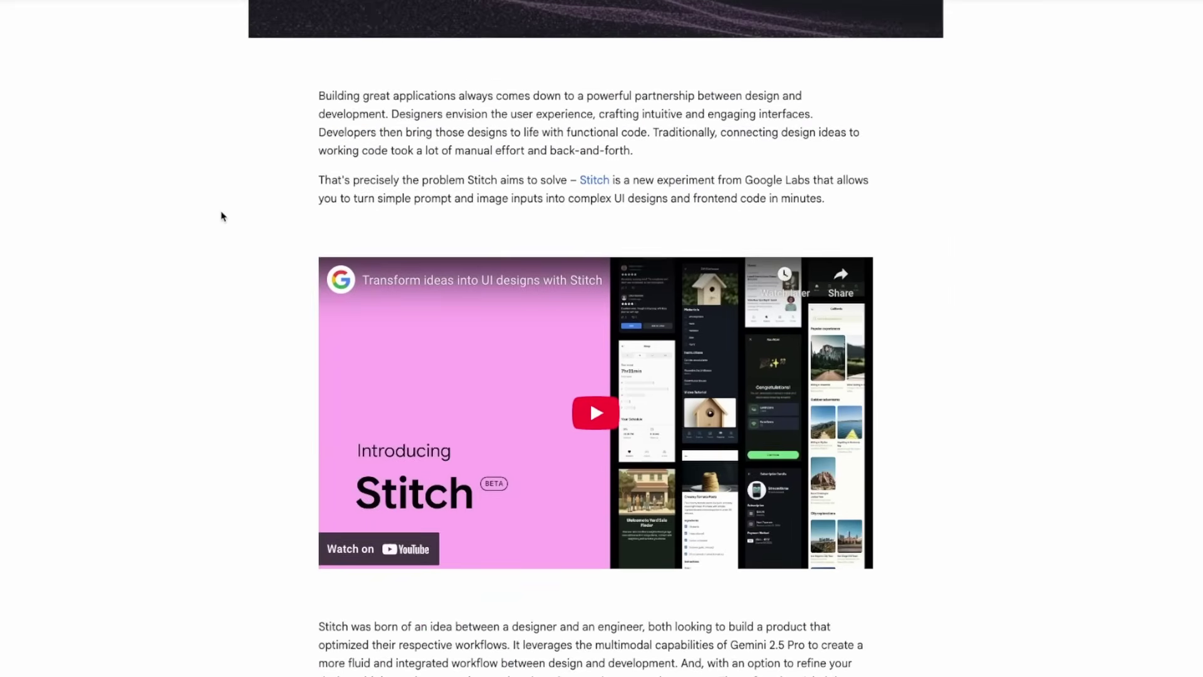
scroll(220, 217, down, 2)
scroll(222, 216, down, 4)
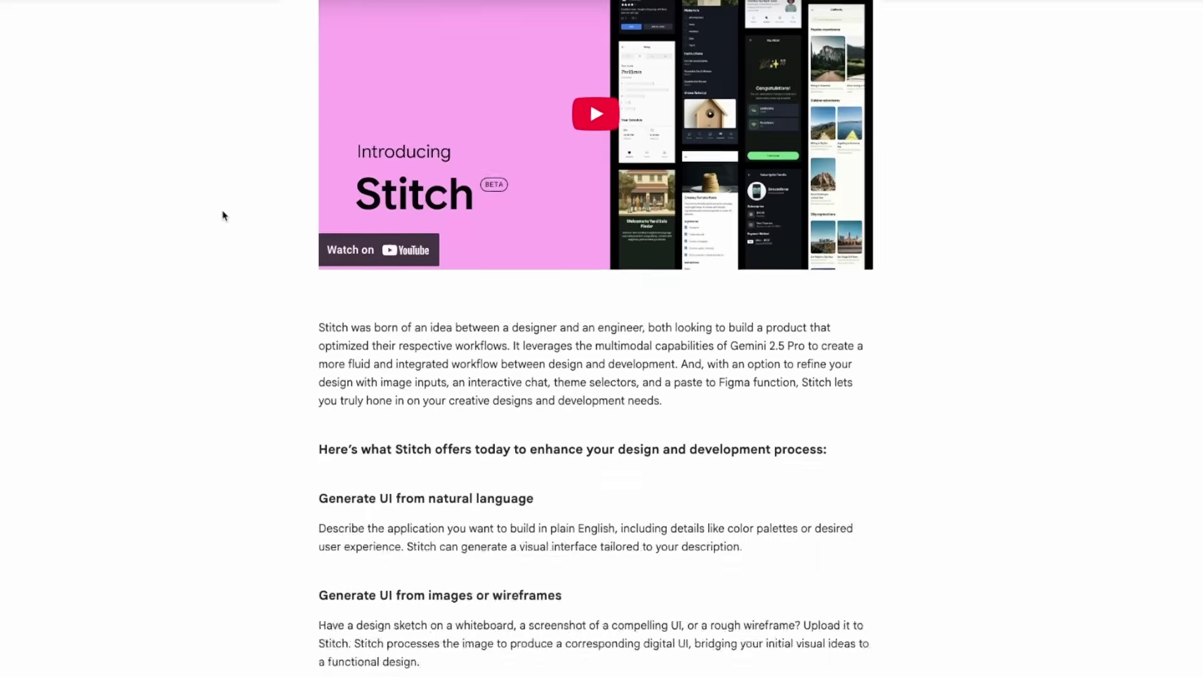
scroll(223, 215, down, 4)
scroll(225, 215, down, 2)
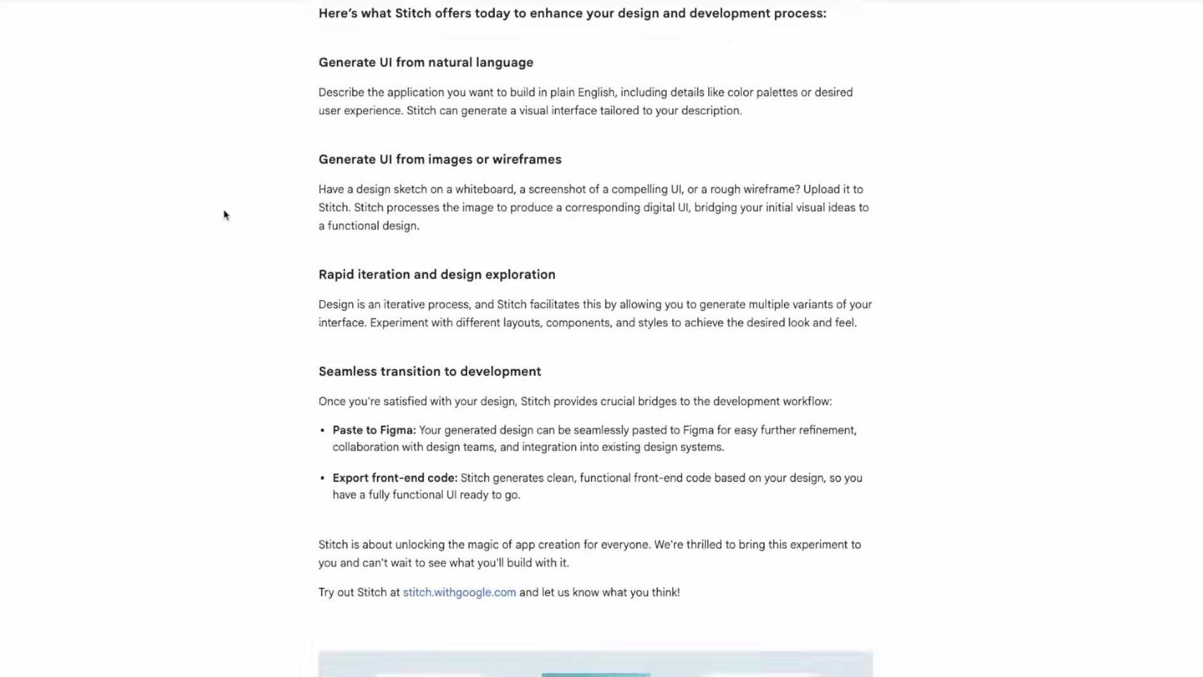
scroll(225, 214, down, 6)
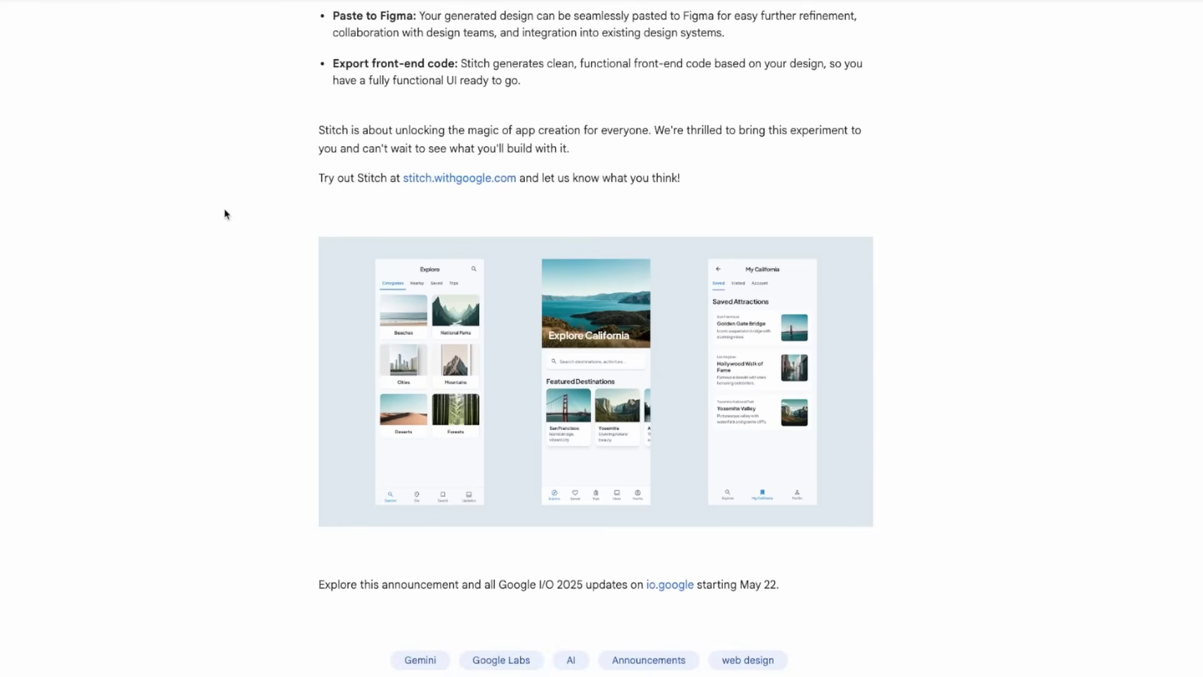
scroll(225, 214, up, 6)
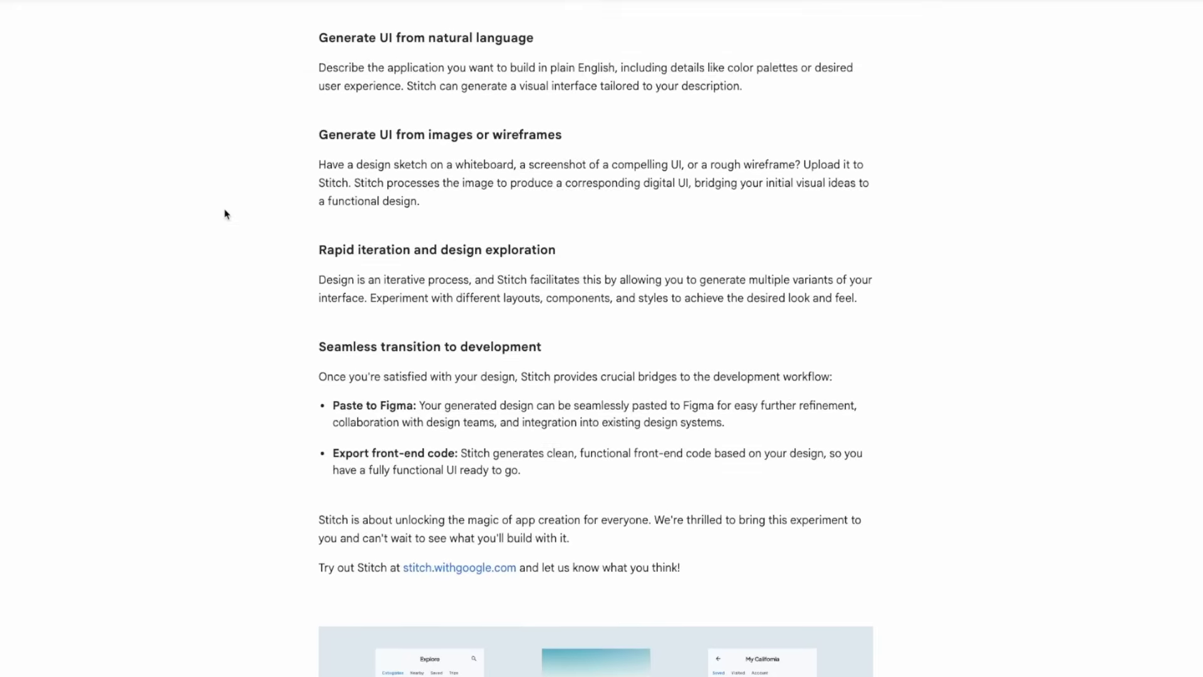
scroll(224, 213, up, 1)
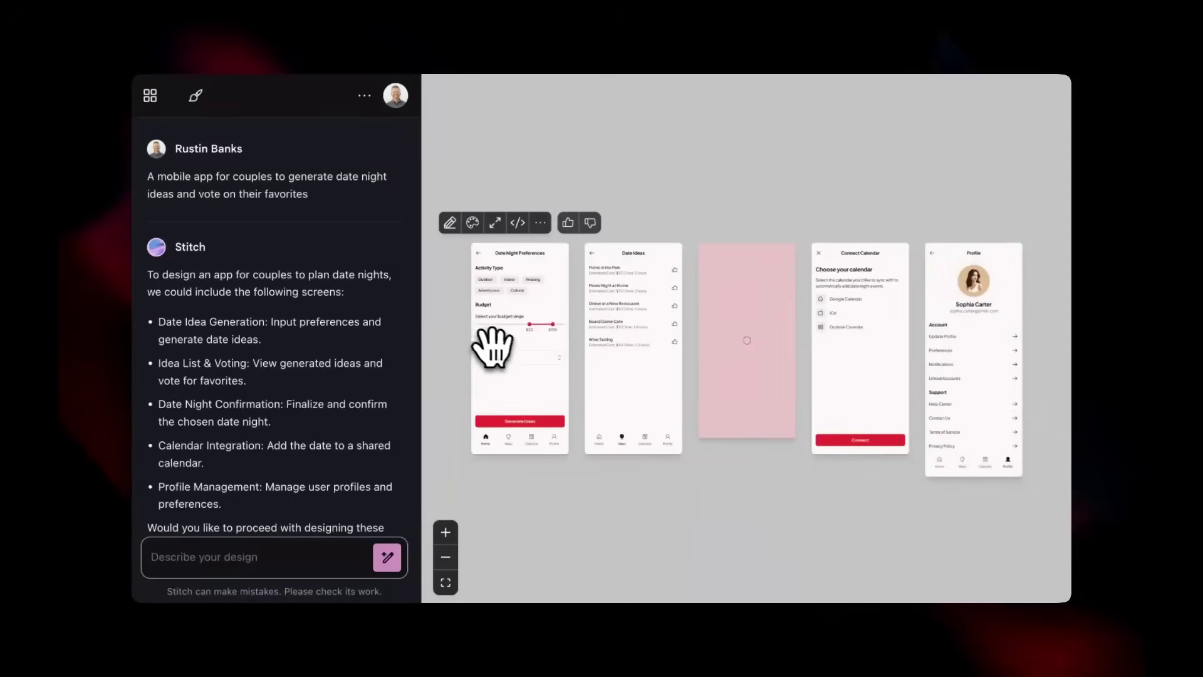
- Move Date Night Preferences behind Date Ideas and place Date Night below the row of screens
drag(481, 354, 594, 421)
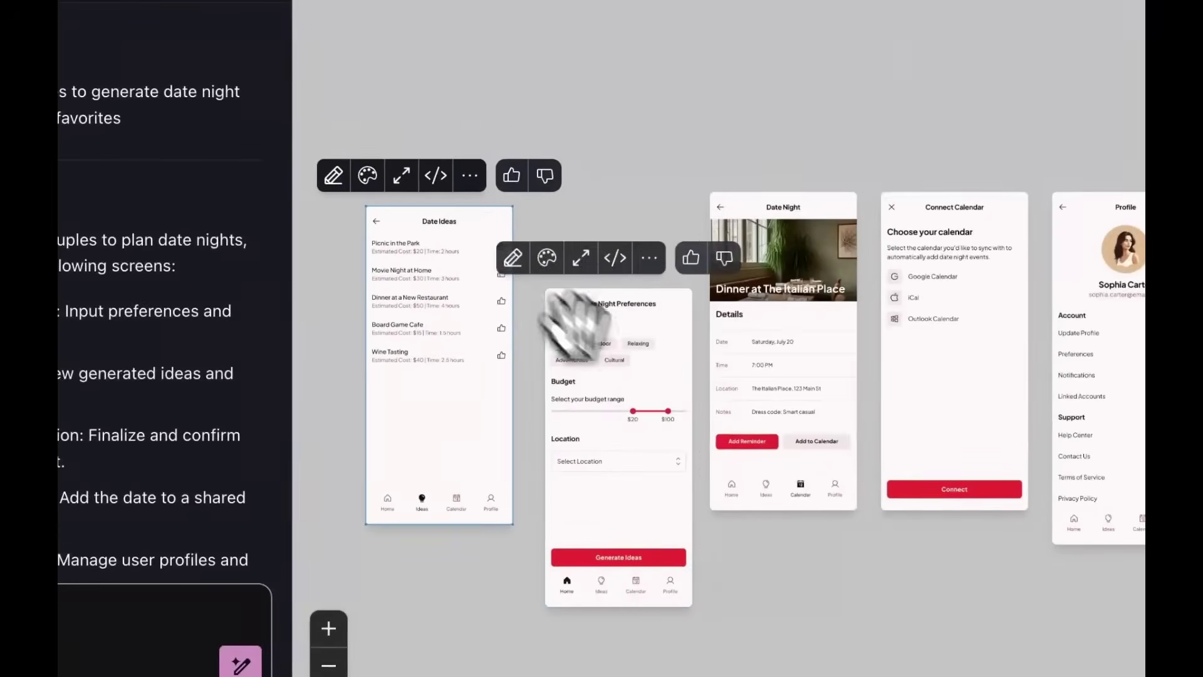
drag(805, 231, 815, 436)
drag(1119, 411, 773, 230)
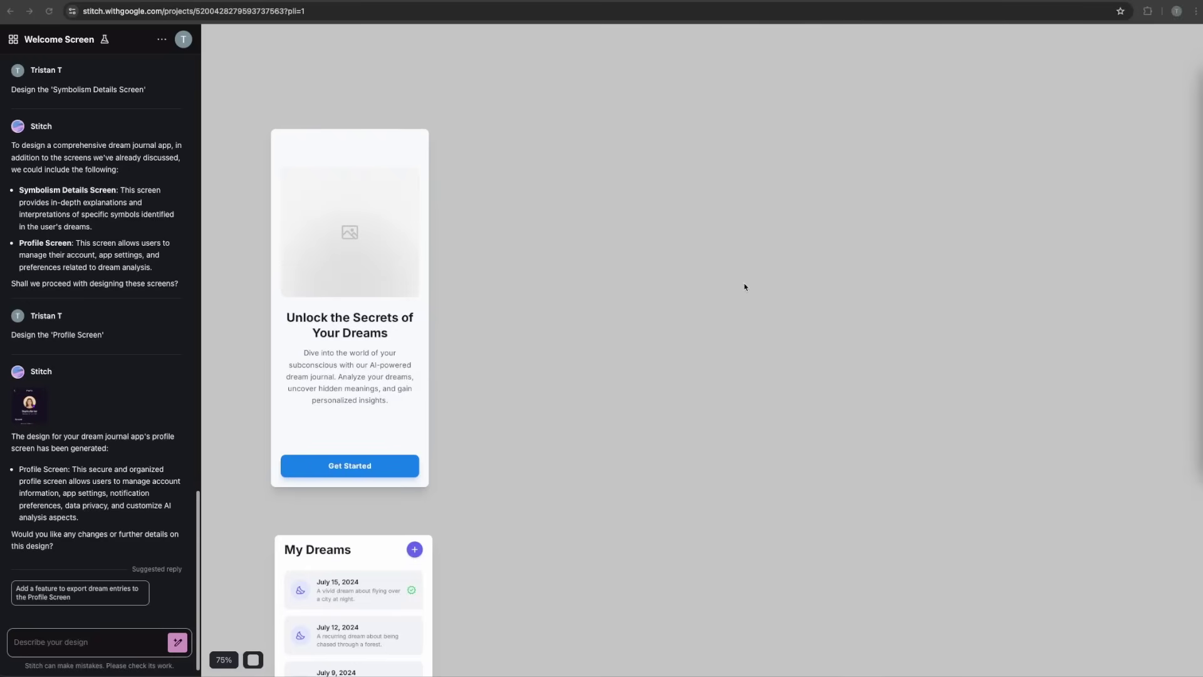
scroll(744, 287, down, 5)
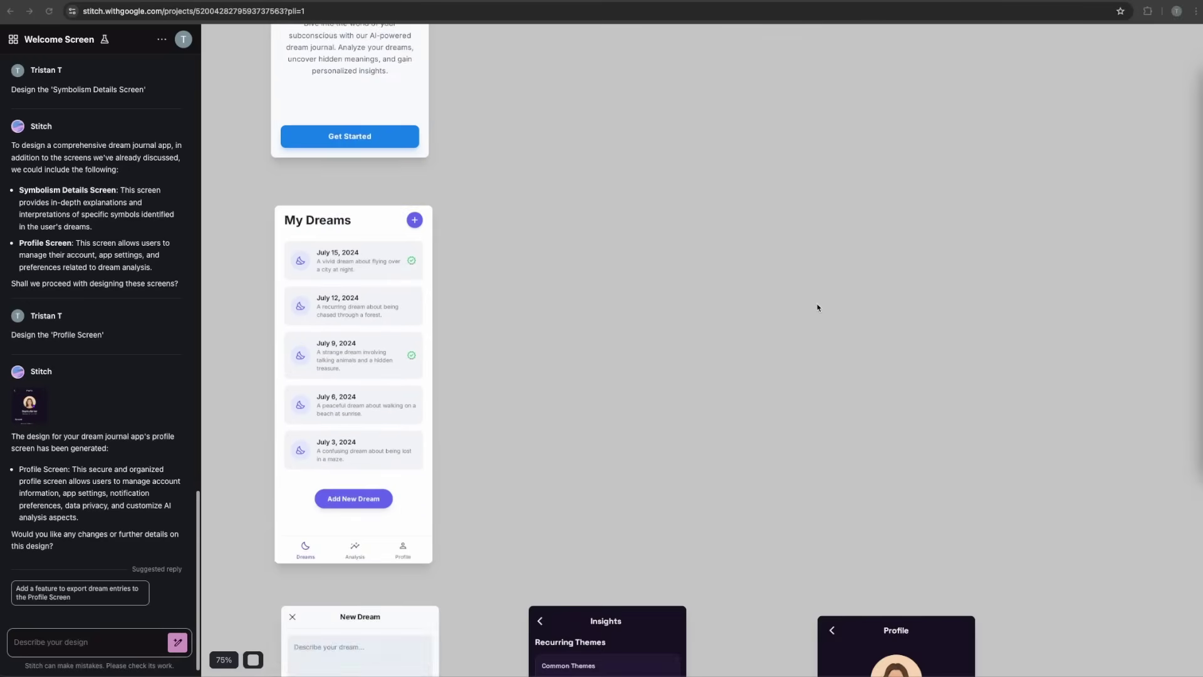
scroll(817, 307, down, 5)
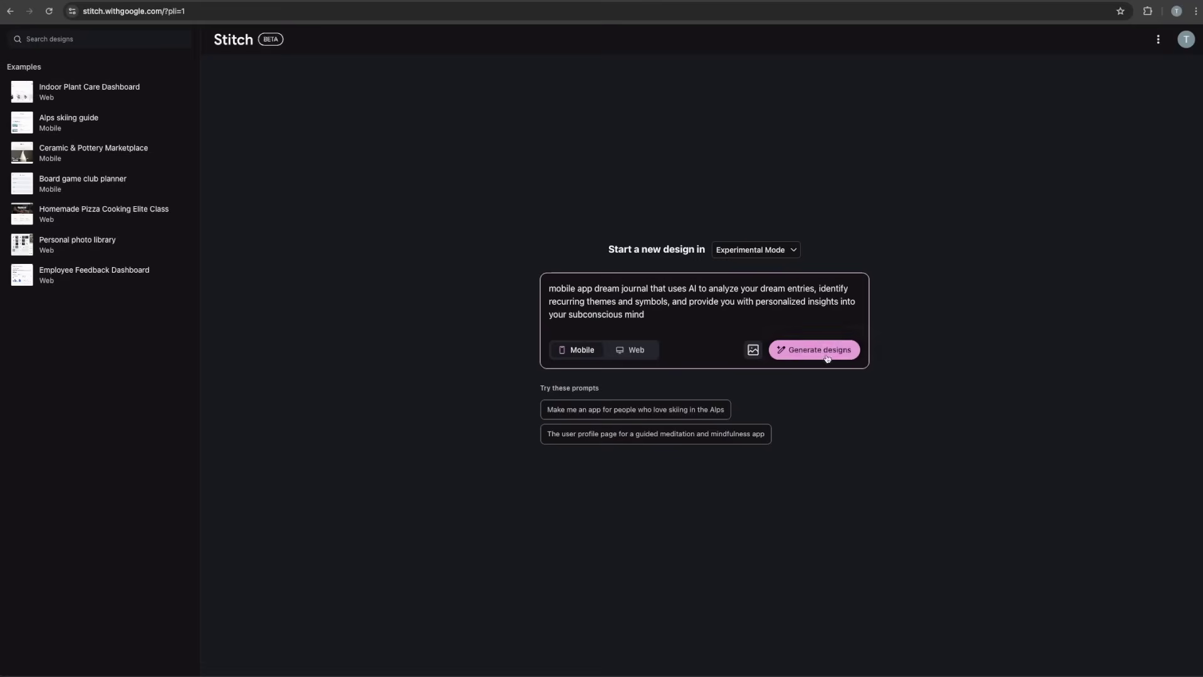
- Generate the dream-journal designs and ask Stitch to design the 'welcome screen' first
click(827, 354)
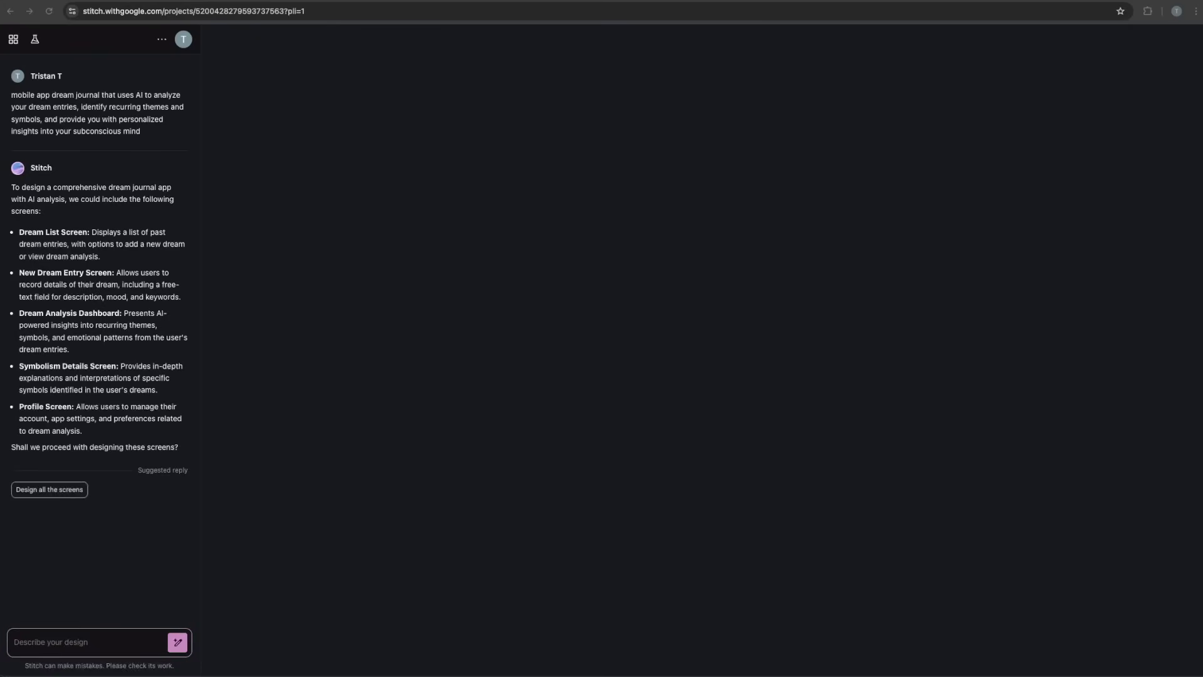
click(74, 648)
text(design the 'welcome sscr)
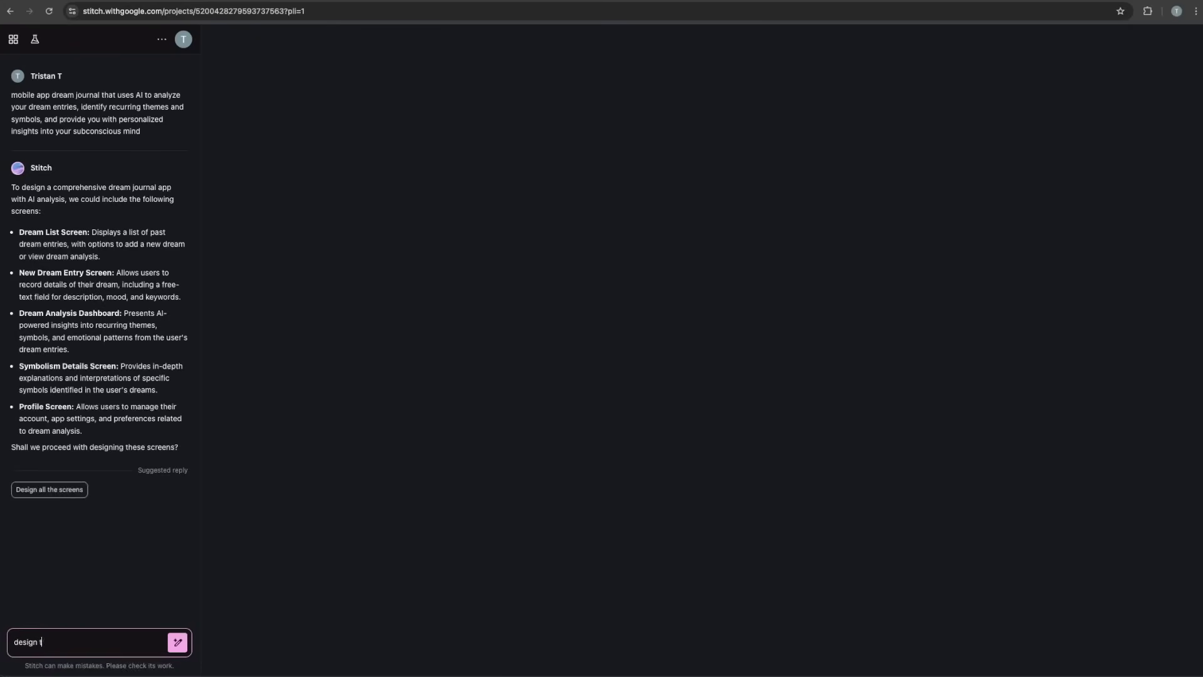
key(BackSpace)
key(BackSpace)
key(BackSpace)
text(creen' first)
key(Return)
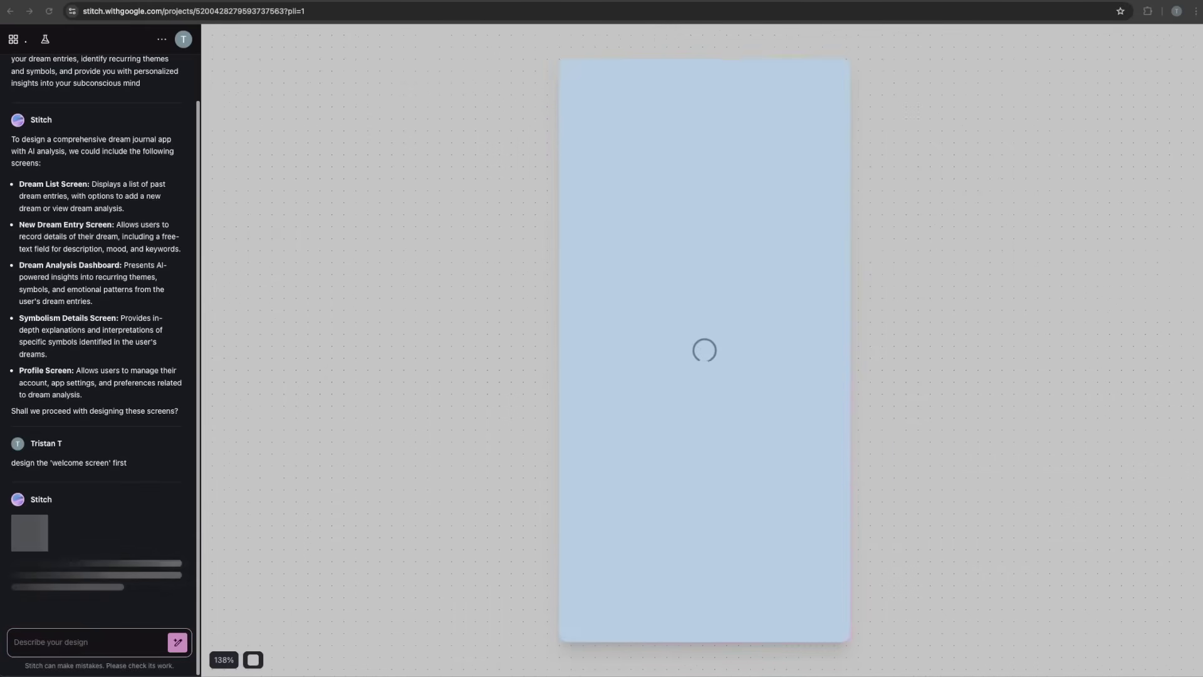
- Request the Dream List screen design, then view a screen's generated code
click(94, 593)
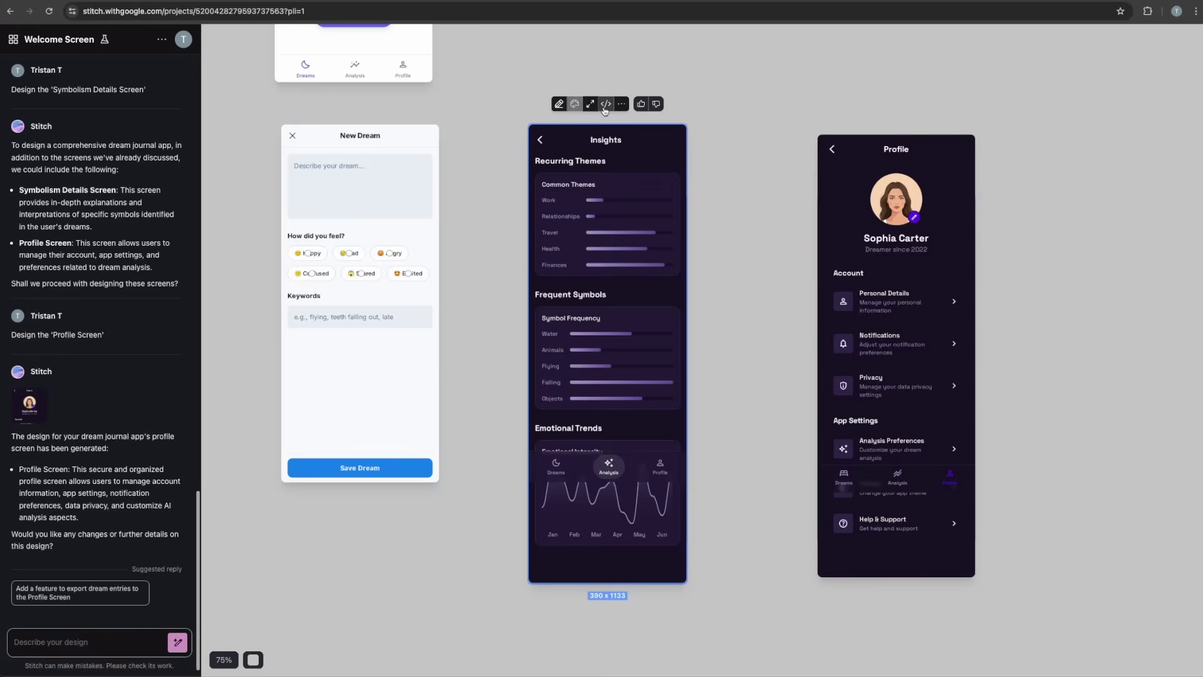
click(603, 108)
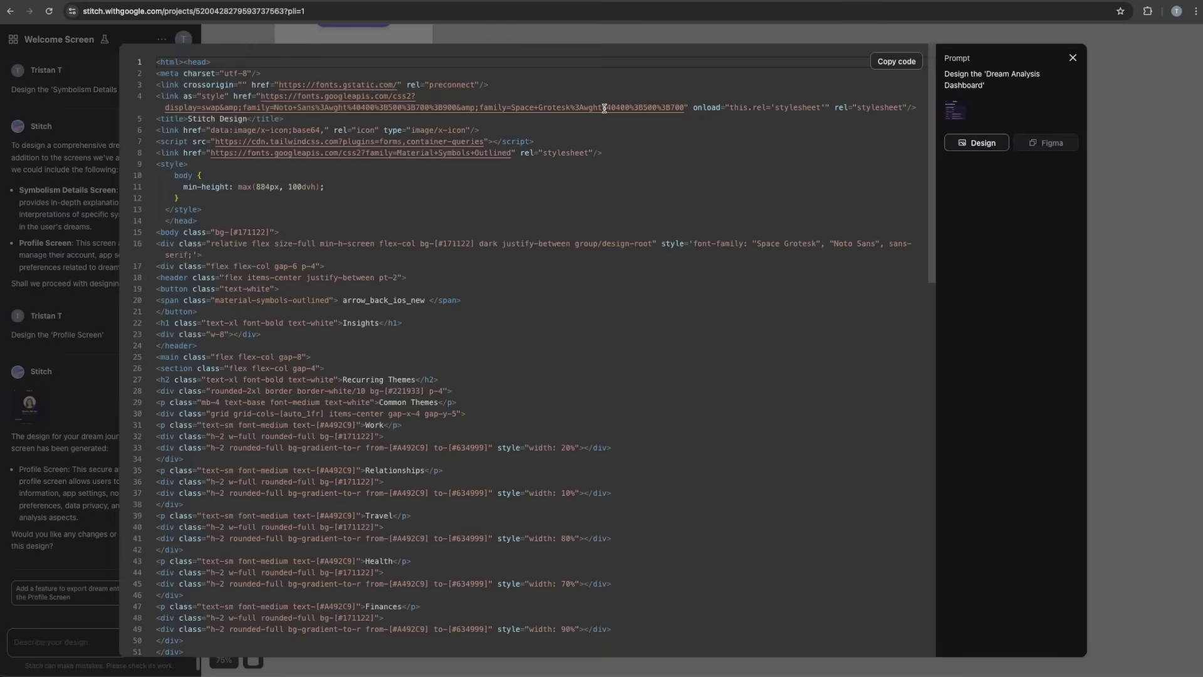
scroll(770, 288, down, 4)
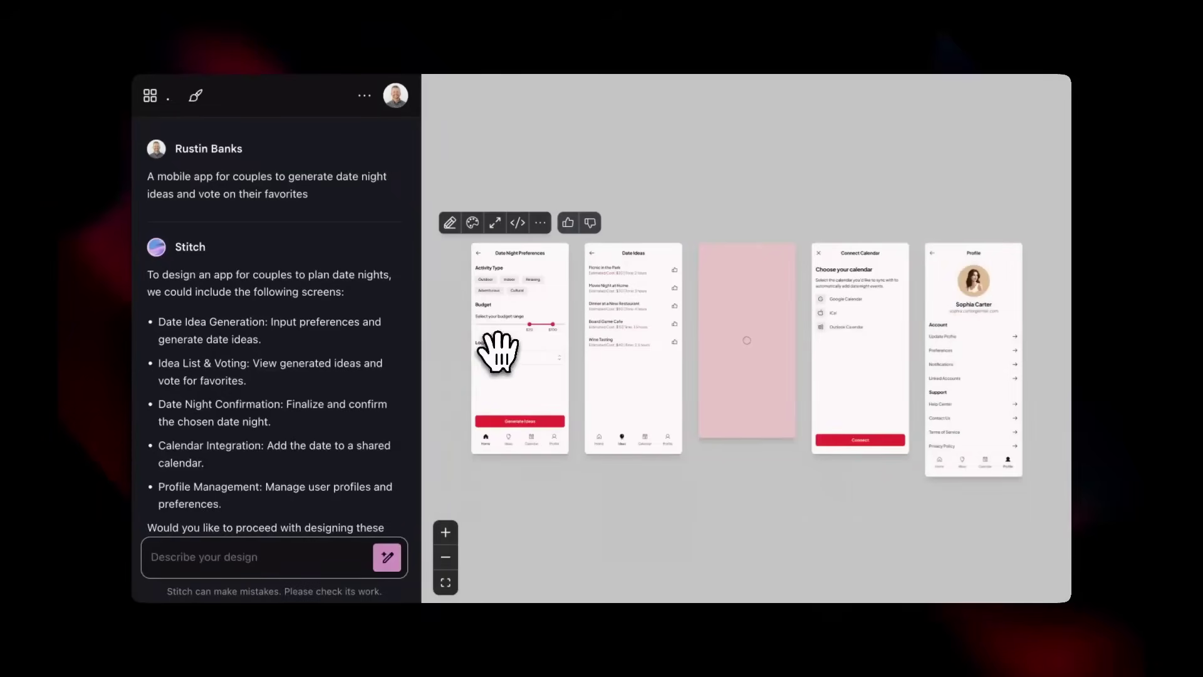
- Put Date Night Preferences second after Date Ideas and move Date Night below it
drag(460, 355, 606, 441)
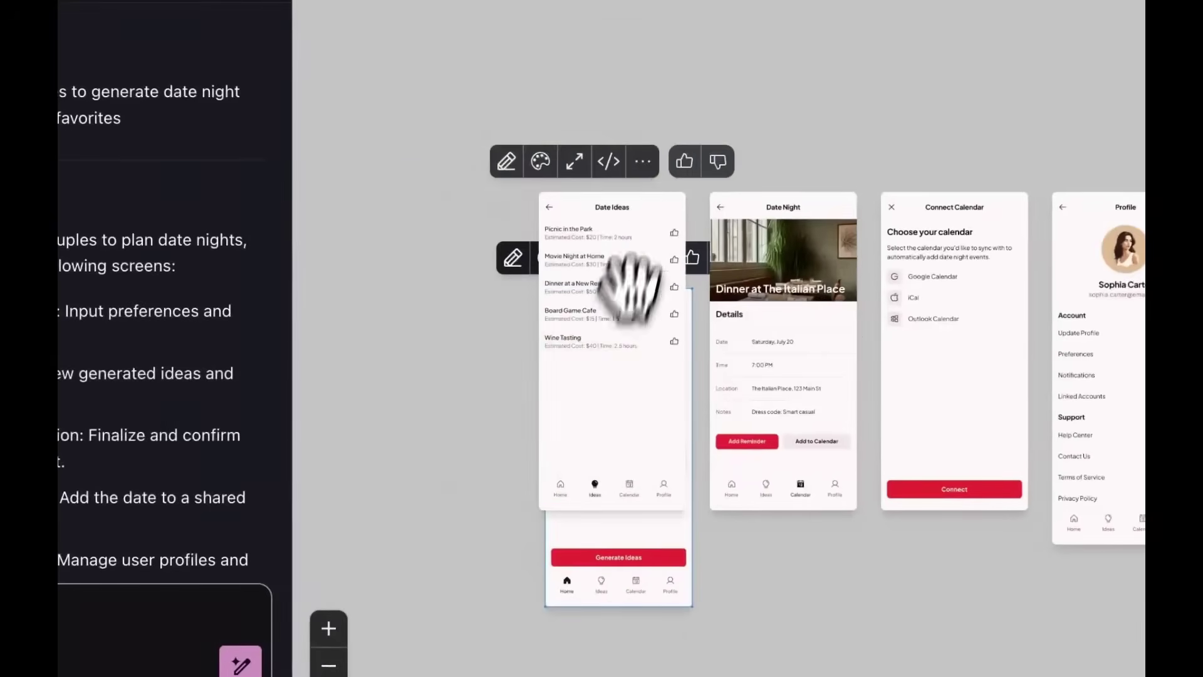
drag(627, 283, 623, 281)
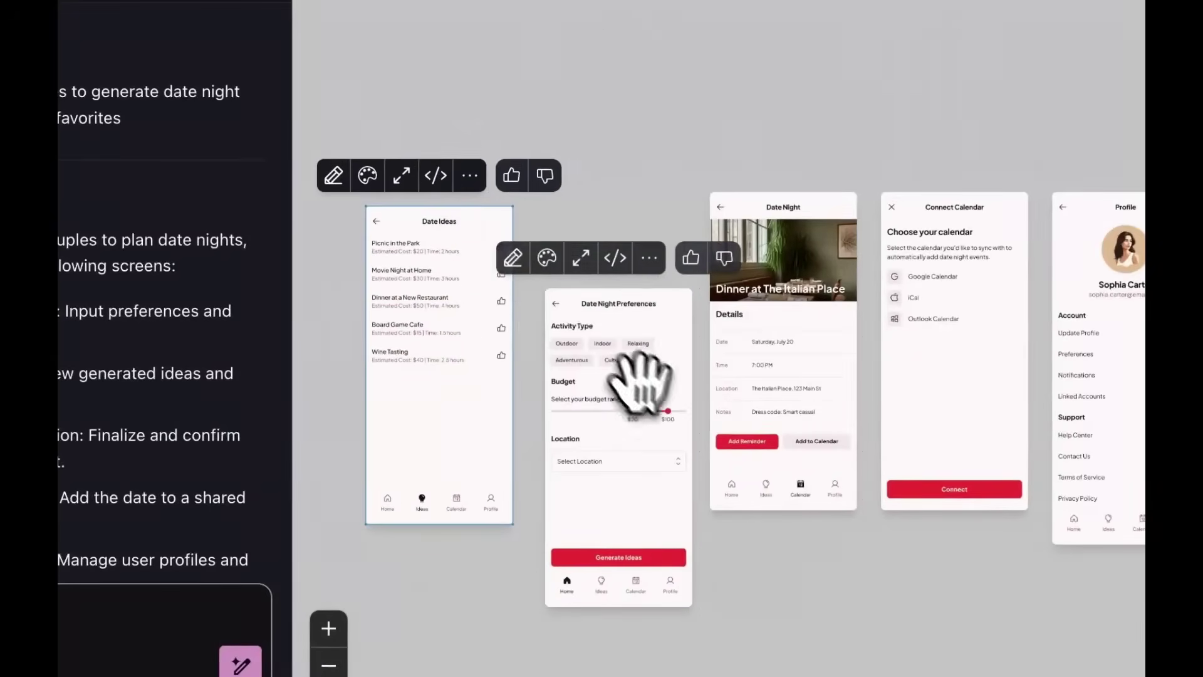
drag(805, 229, 809, 438)
drag(1101, 399, 775, 228)
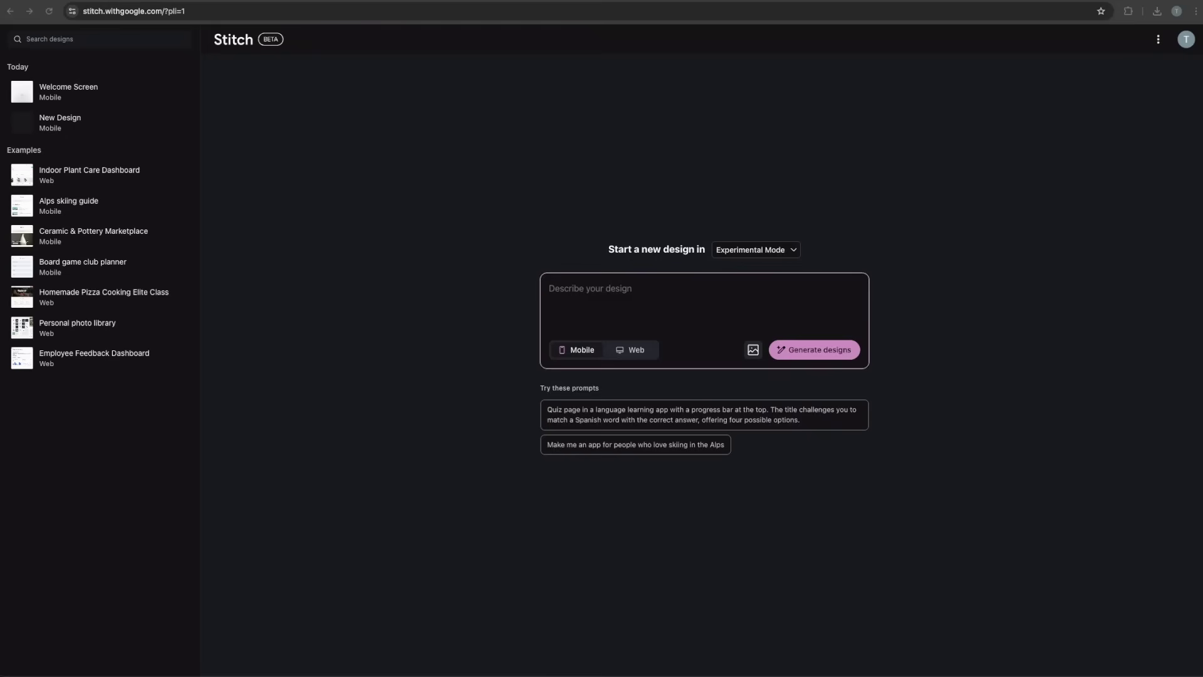
- Enter the prompt 'DESIGN A WEEKEND WARRIOR EVENT PLANNER' in the new-design box
click(731, 295)
text(DESIGN A)
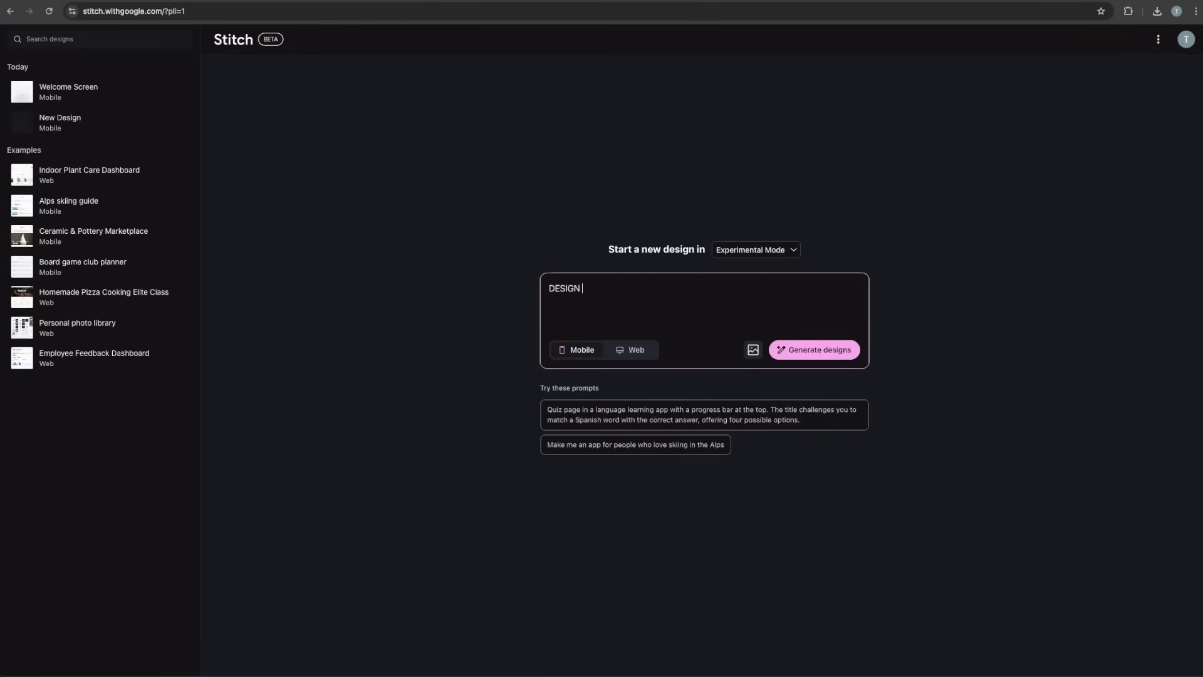
text( WEEKEND WARRIOR EVENT PLANNER)
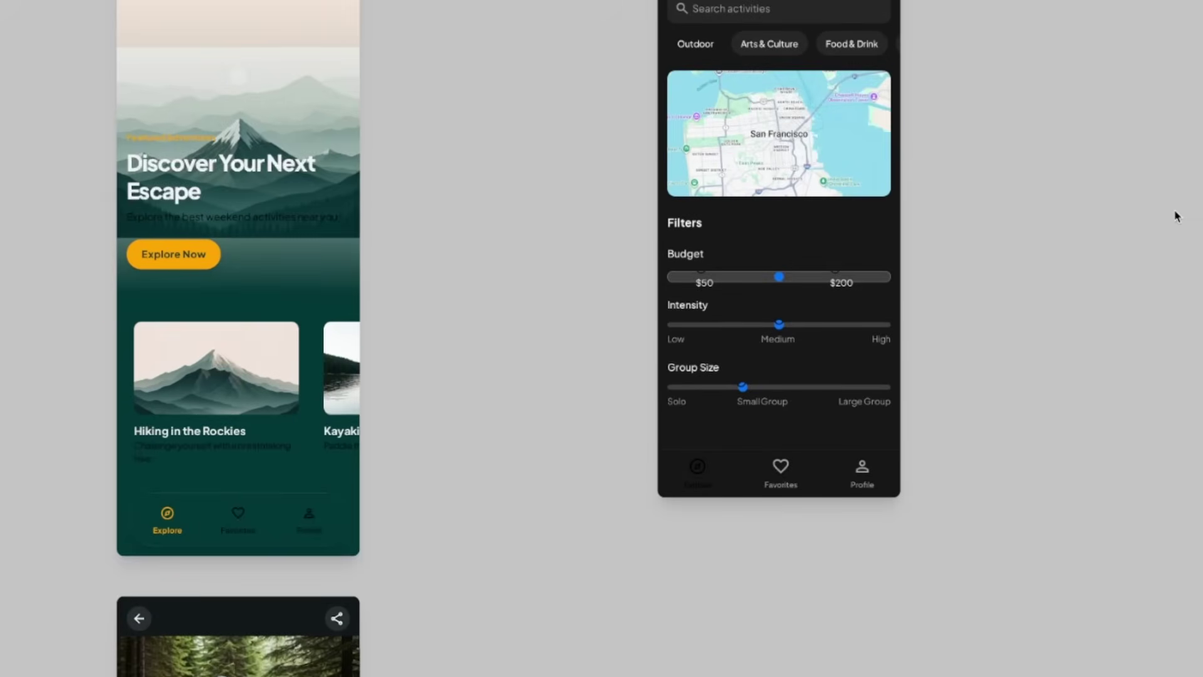
- Move the dark filters screen down-left beside the Mountain Biking and Recording screens
scroll(1133, 228, down, 5)
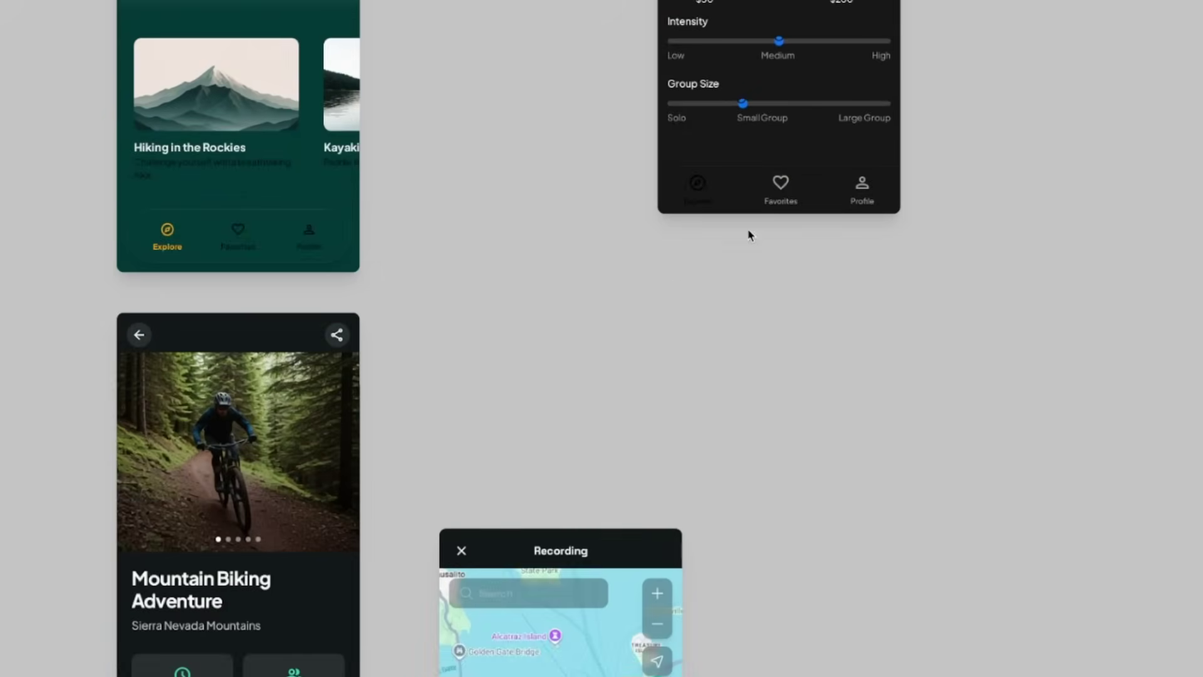
drag(763, 170, 591, 450)
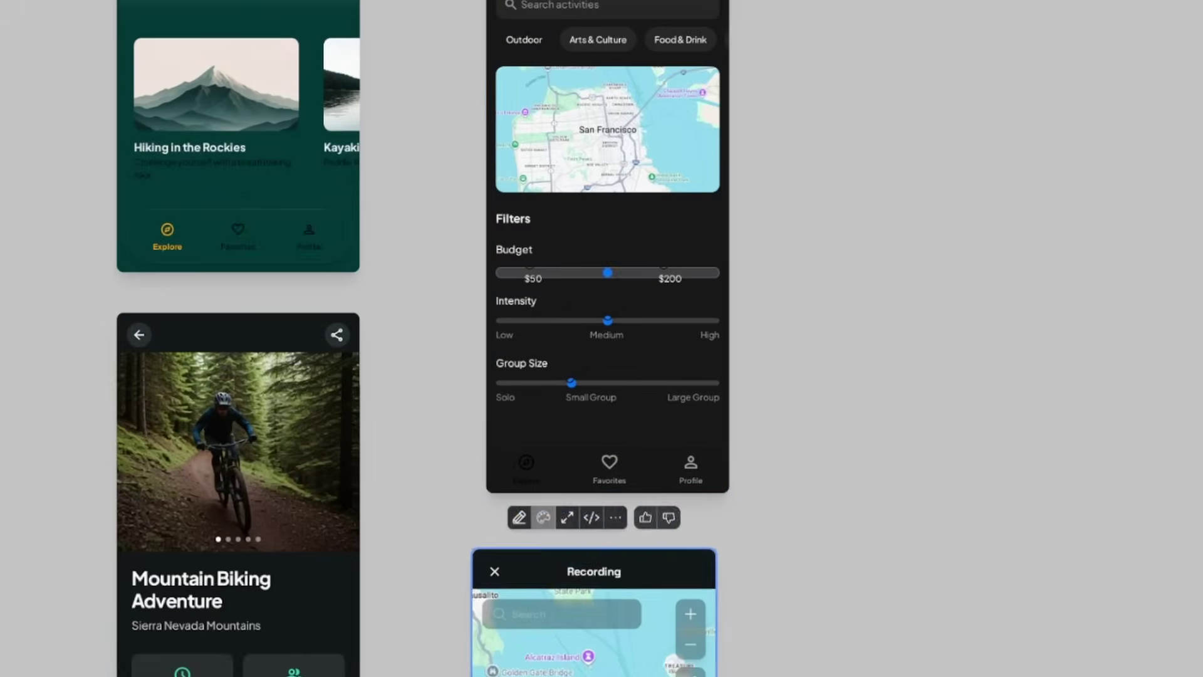
scroll(885, 370, down, 5)
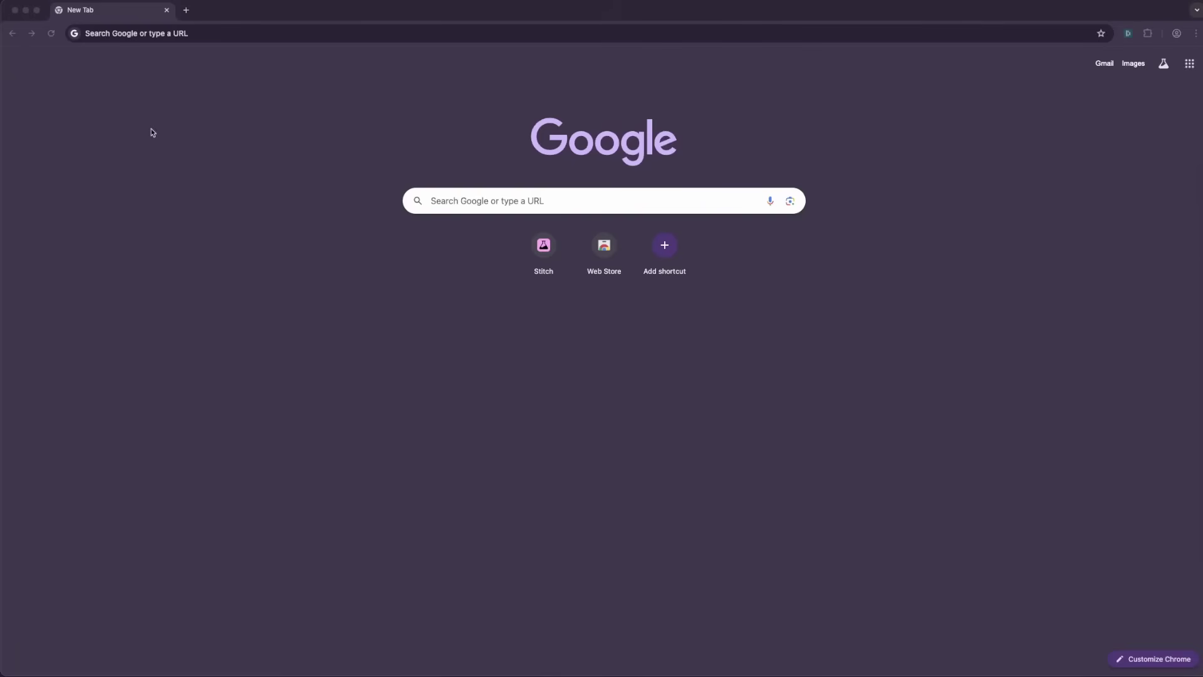
- Return to stitch.withgoogle.com via the address bar suggestion for 'st'
click(176, 38)
text(s)
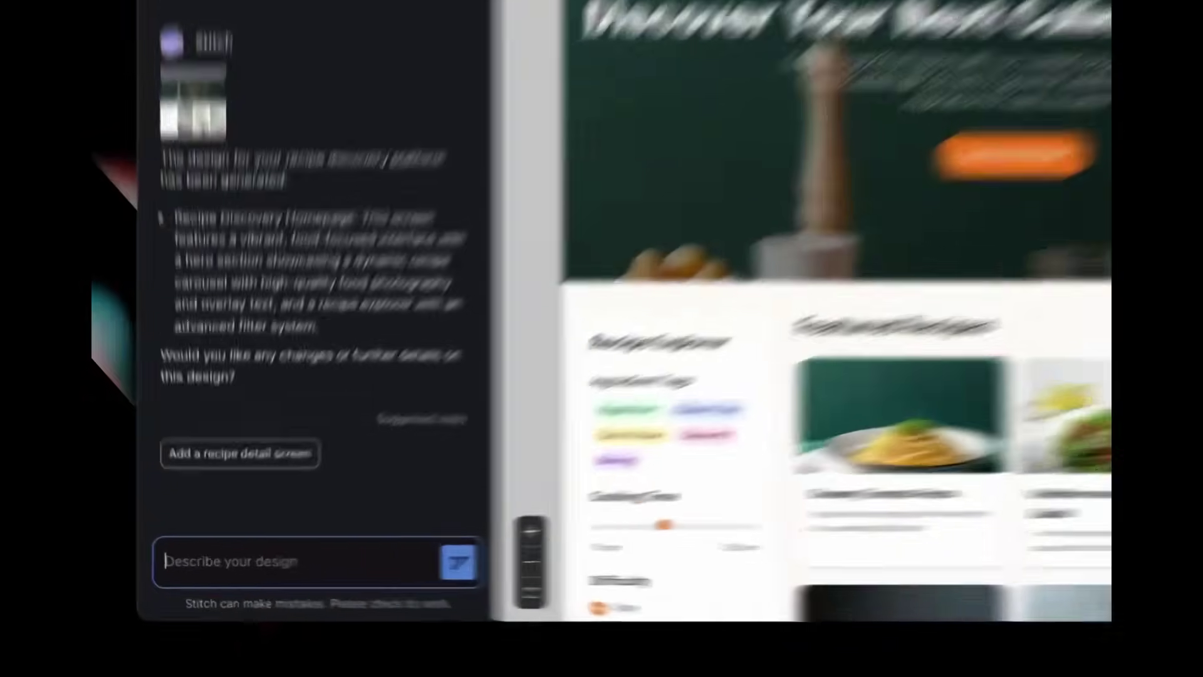
- Send the follow-up 'create a screen that shows what happens when I…' request
text(create a s)
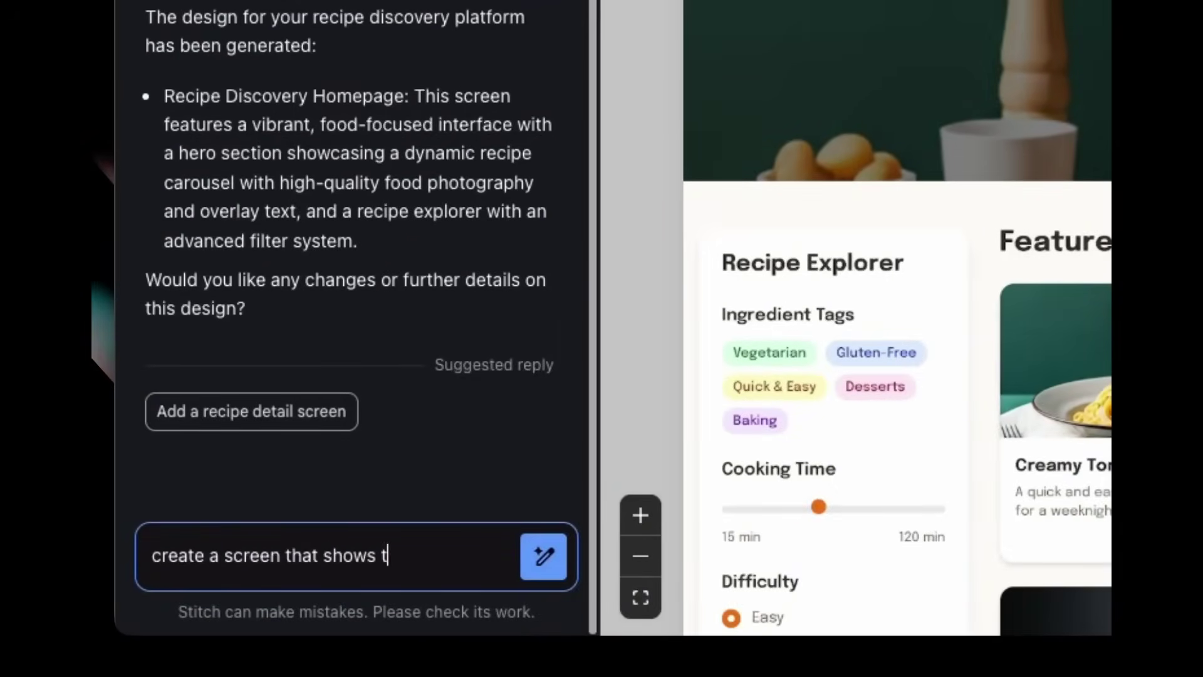
text(creen that shows what happens when I click teh)
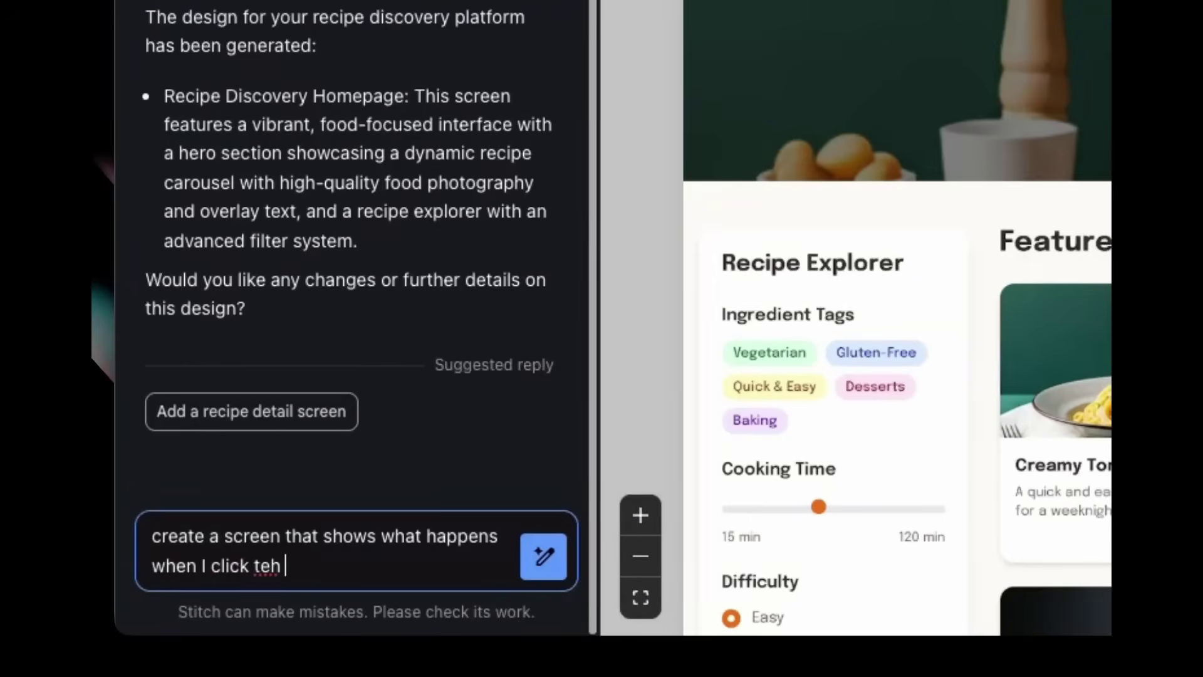
key(Return)
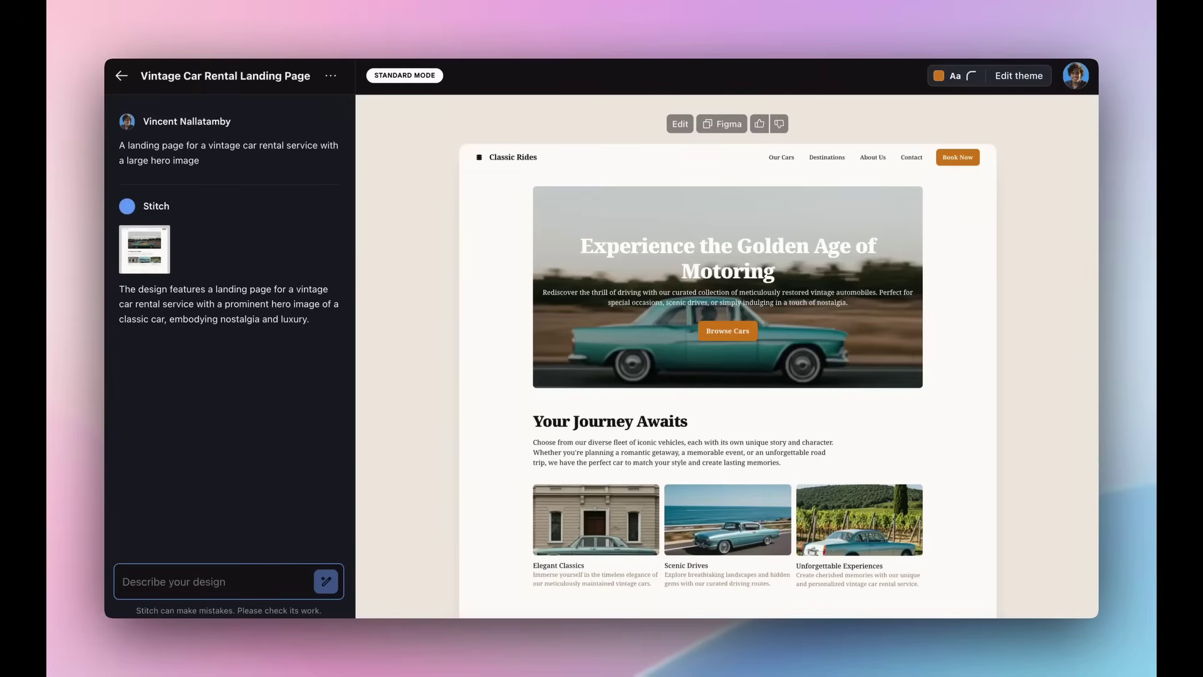
- Open the vintage car rental landing page's Code view and scroll through its HTML
click(743, 376)
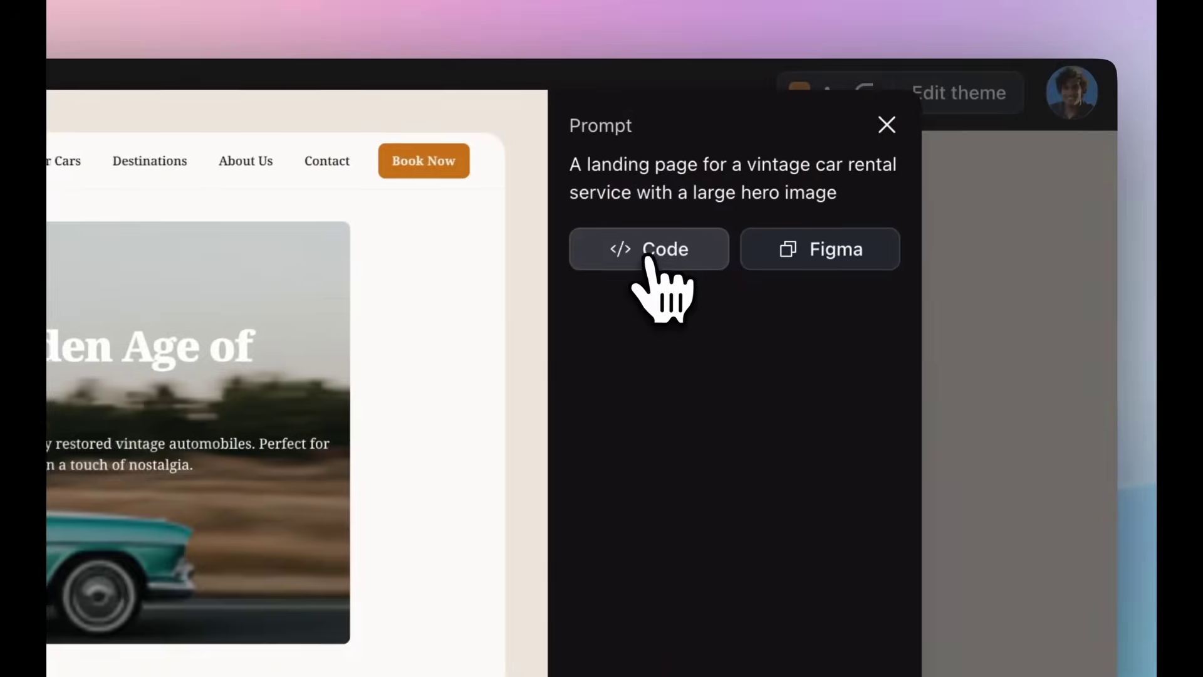
click(875, 158)
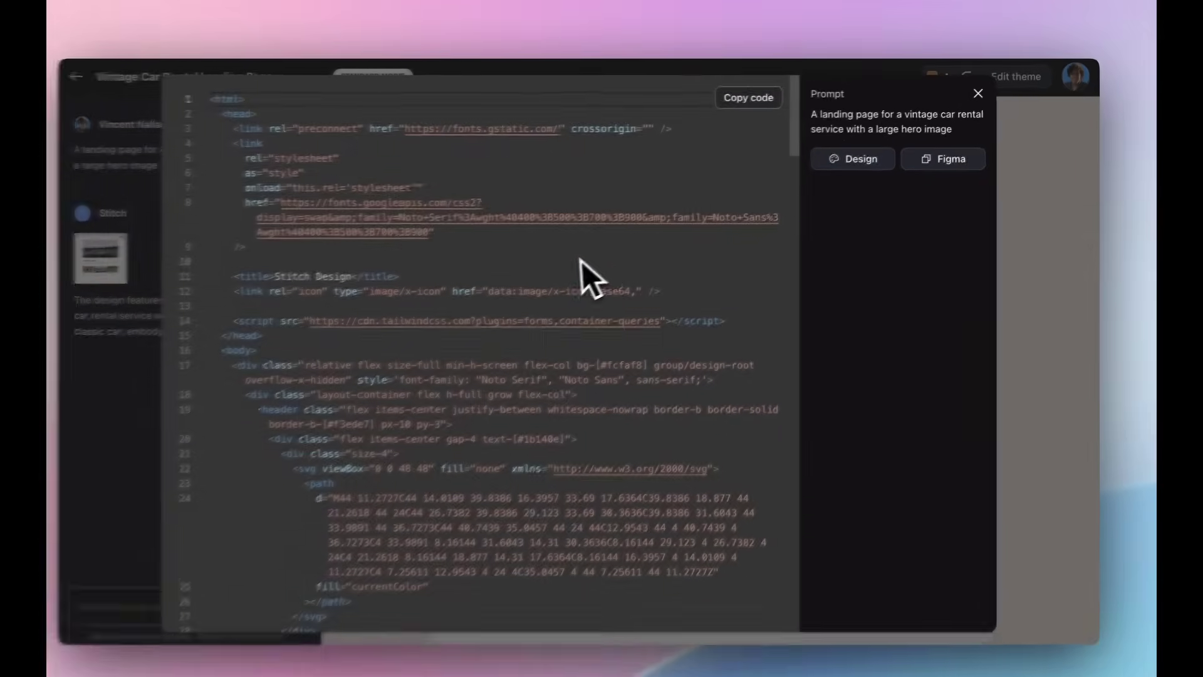
scroll(112, 479, down, 10)
scroll(507, 341, down, 4)
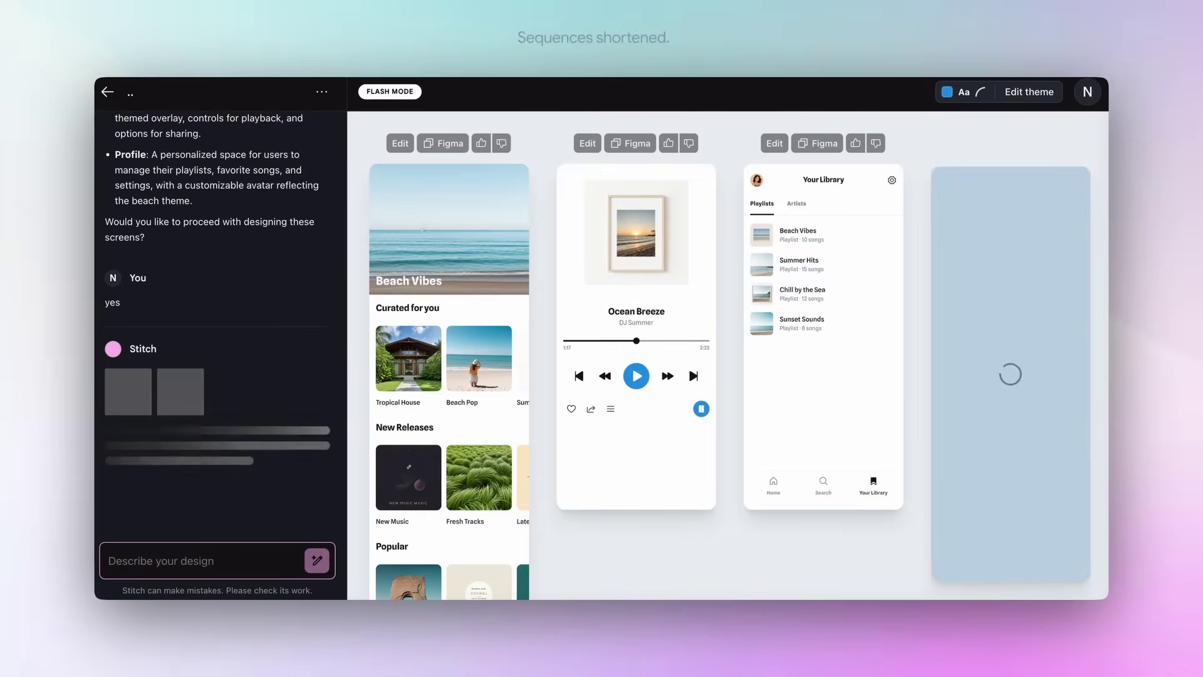
- Apply a dark theme with yellow colour, sharpest corner radius and Inter font
click(1029, 91)
click(1015, 149)
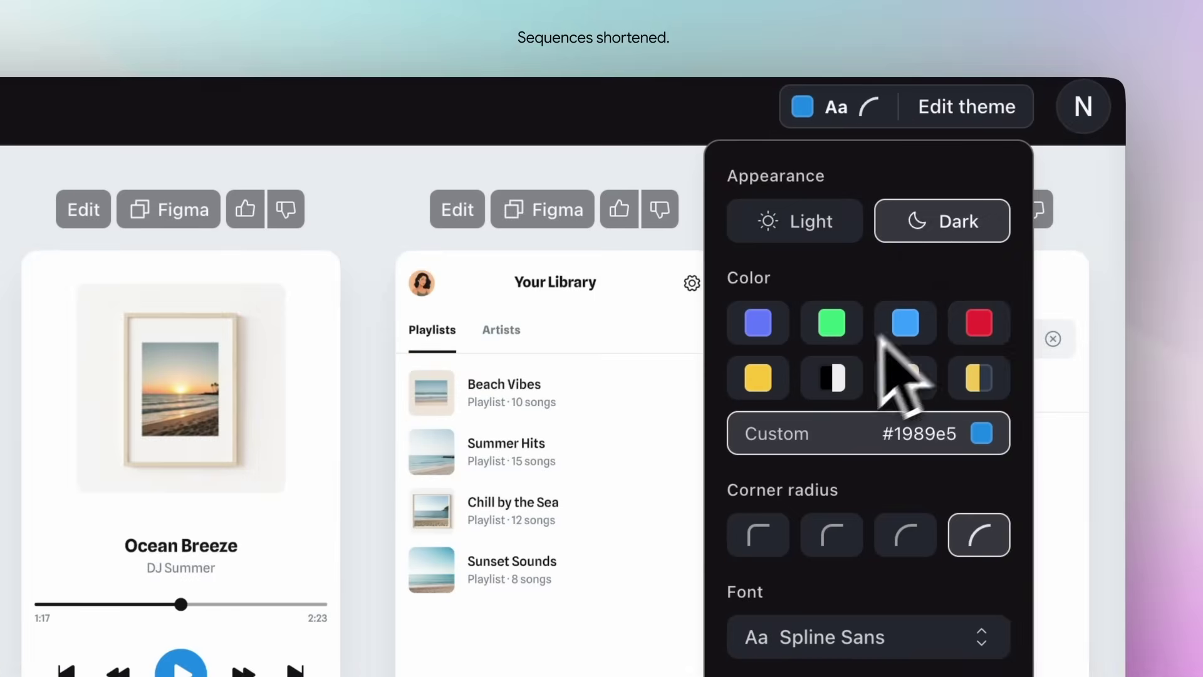
click(758, 378)
click(760, 534)
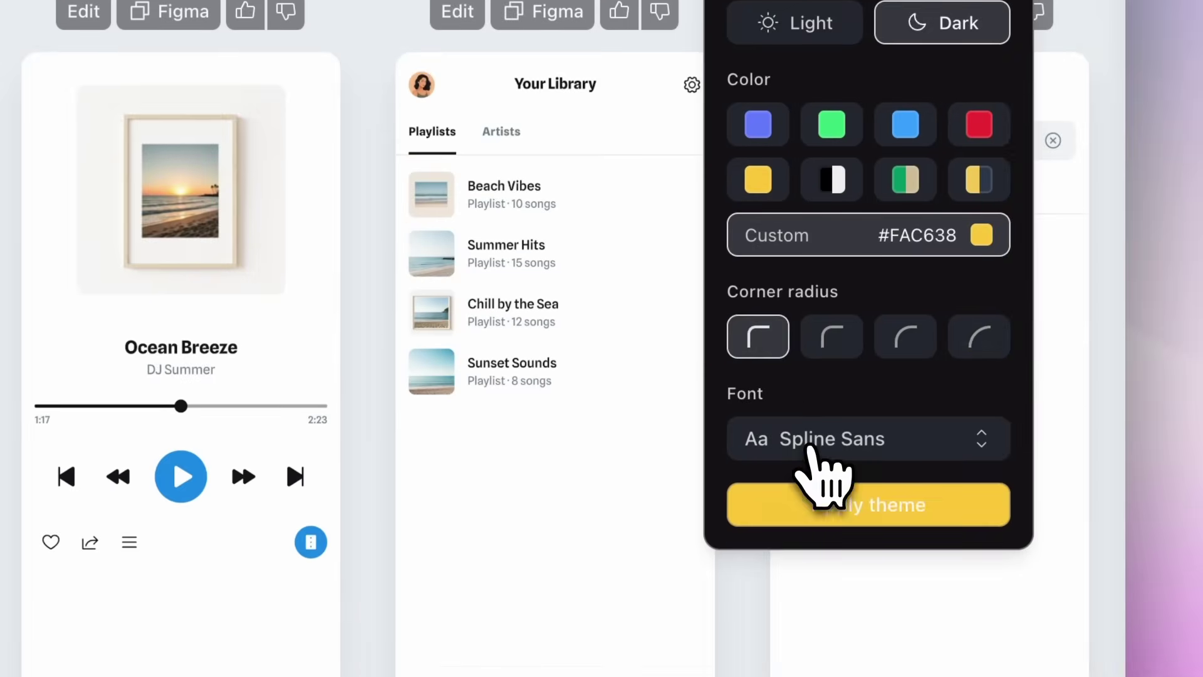
click(811, 446)
click(821, 161)
click(843, 507)
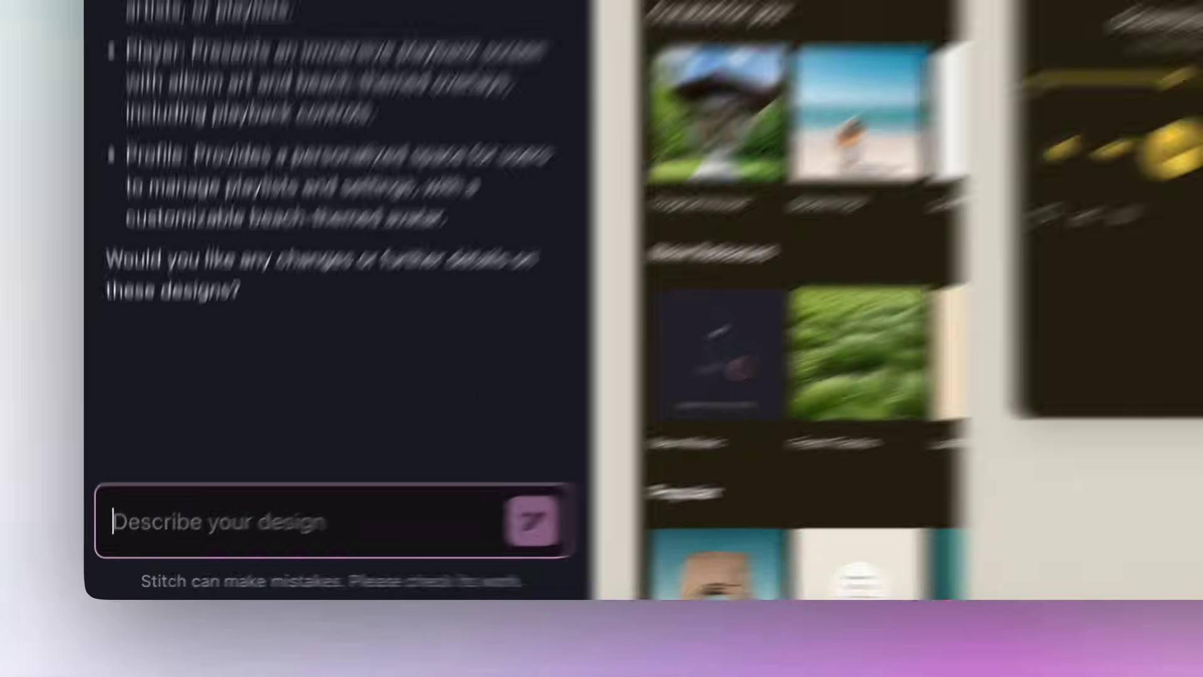
- Request 'add a search function to the home screen' and copy the design for Figma
text(add a search function to)
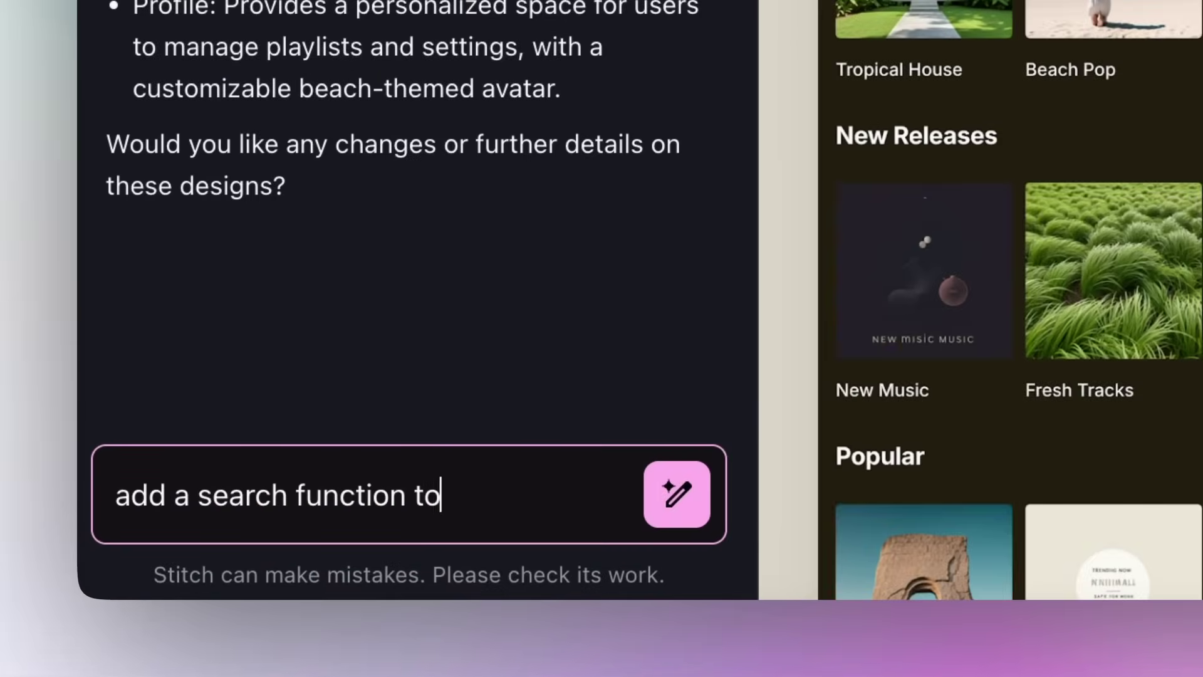
text( the home screen)
click(678, 493)
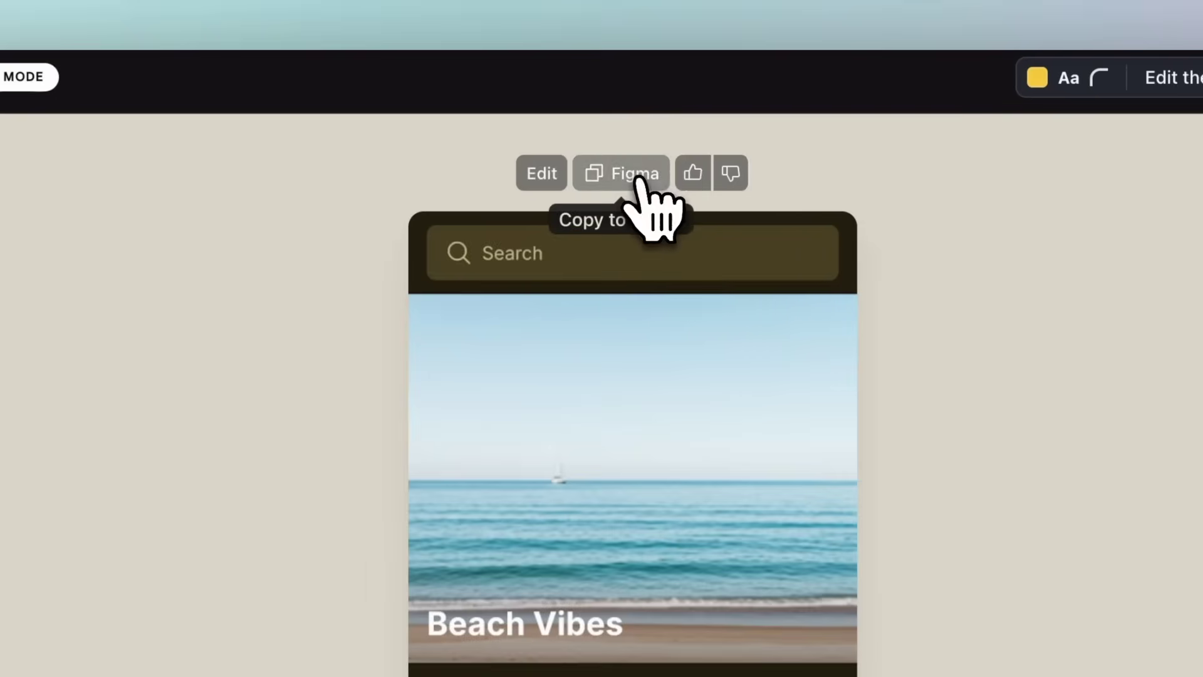
click(730, 144)
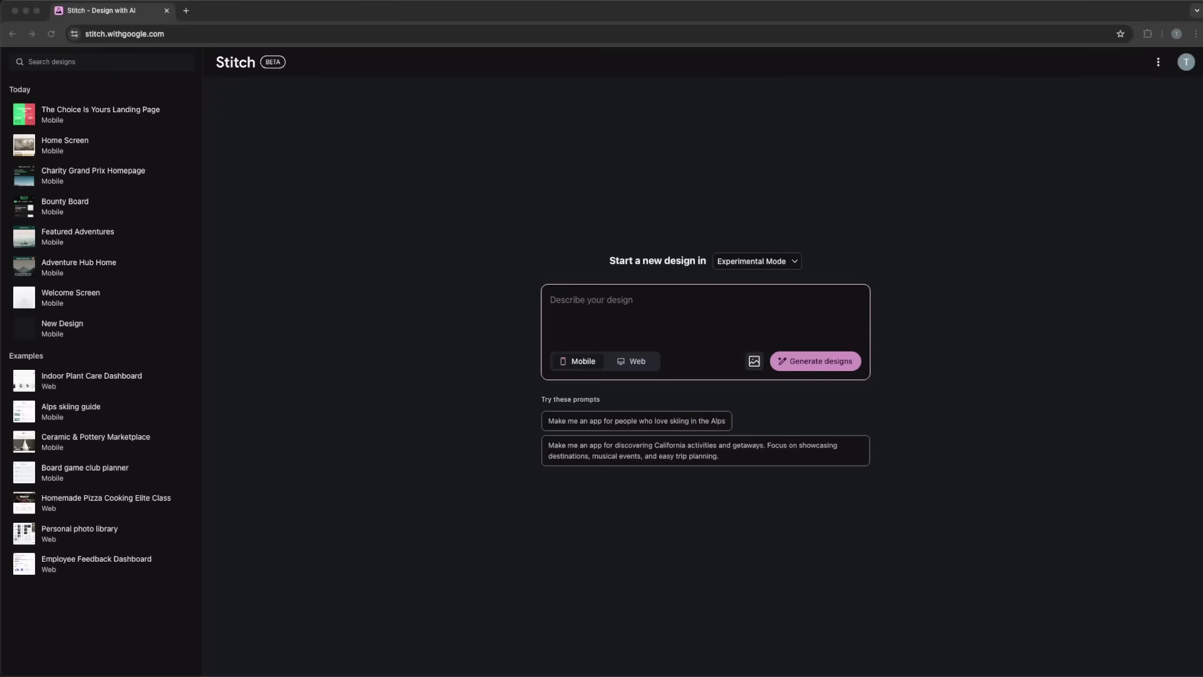
- Paste the full design prompt into the design box, then scroll down to the Bounty Board Achievements screen
click(674, 314)
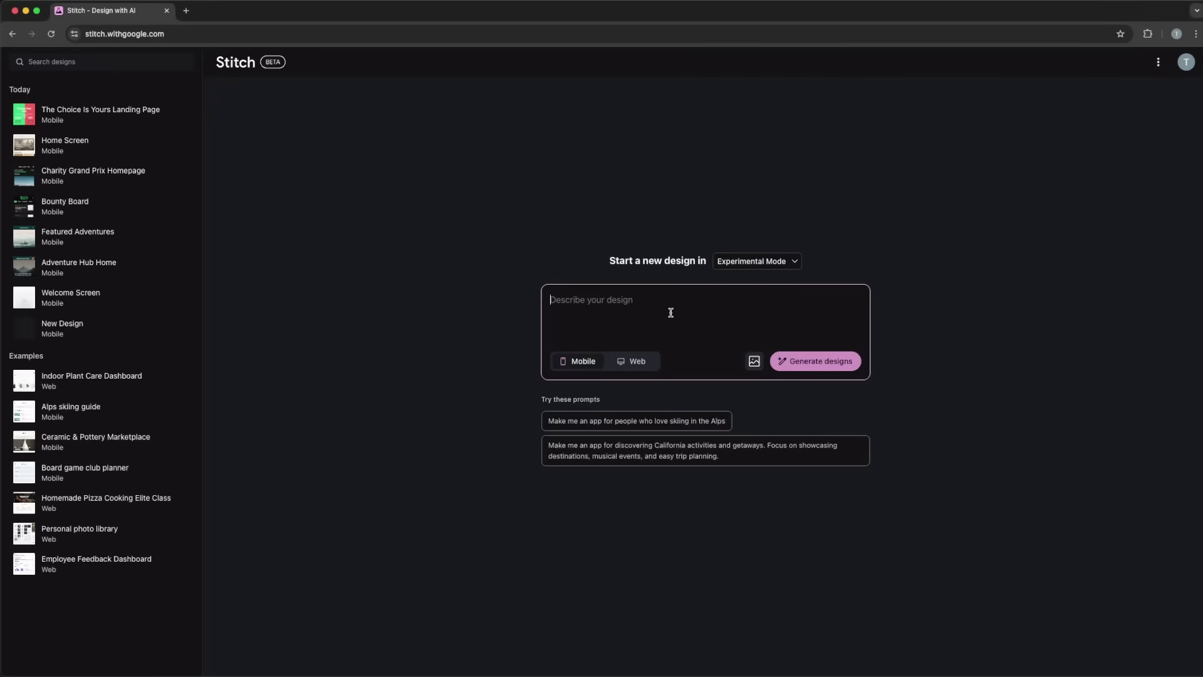
key(super+v)
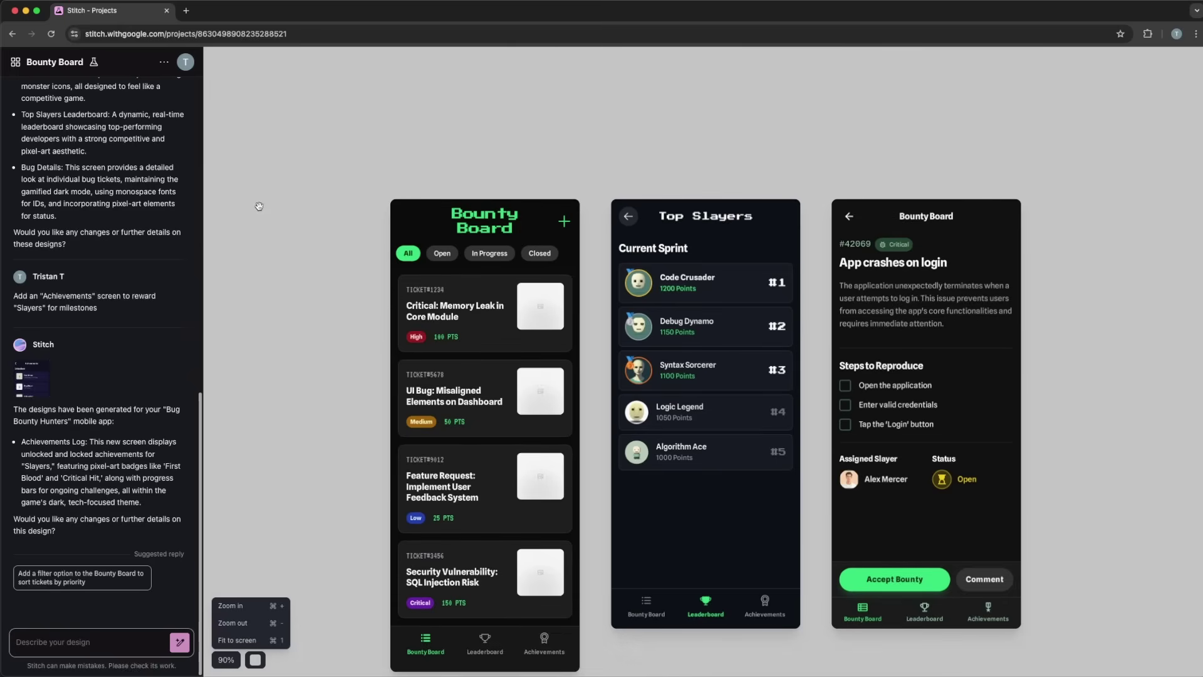
scroll(259, 207, down, 5)
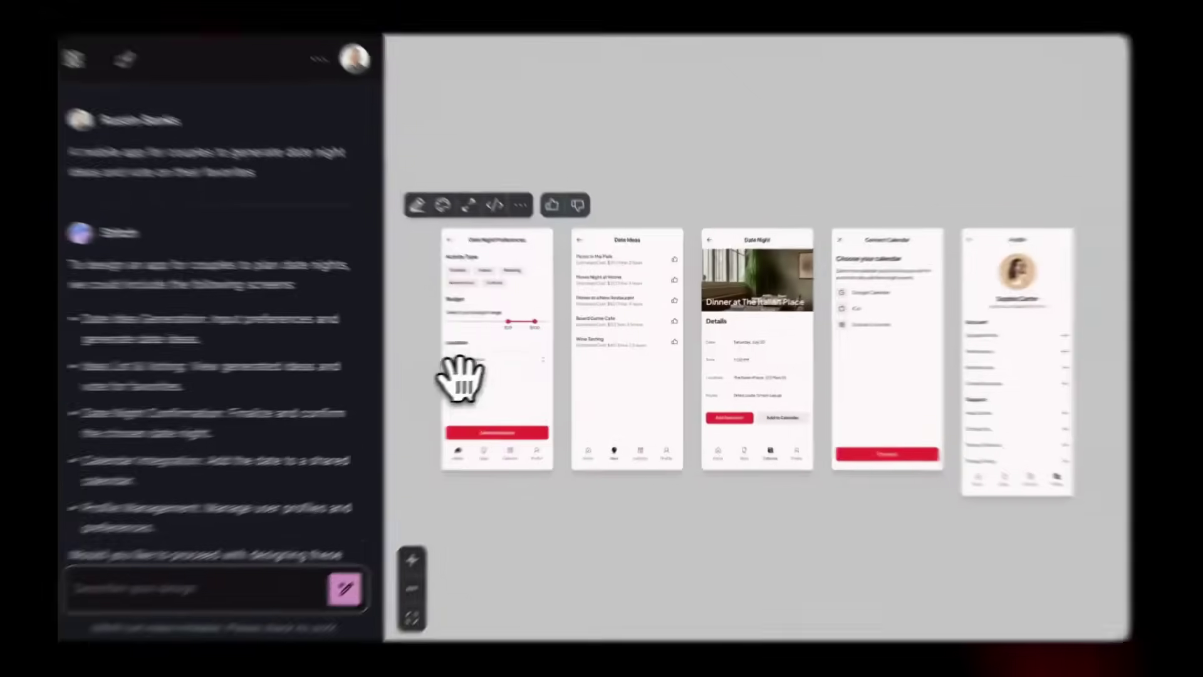
- Reposition the Preferences, Date Ideas, Date Night and Profile mockups, placing Profile above Date Night
drag(478, 376, 615, 445)
drag(637, 260, 470, 234)
drag(651, 389, 645, 308)
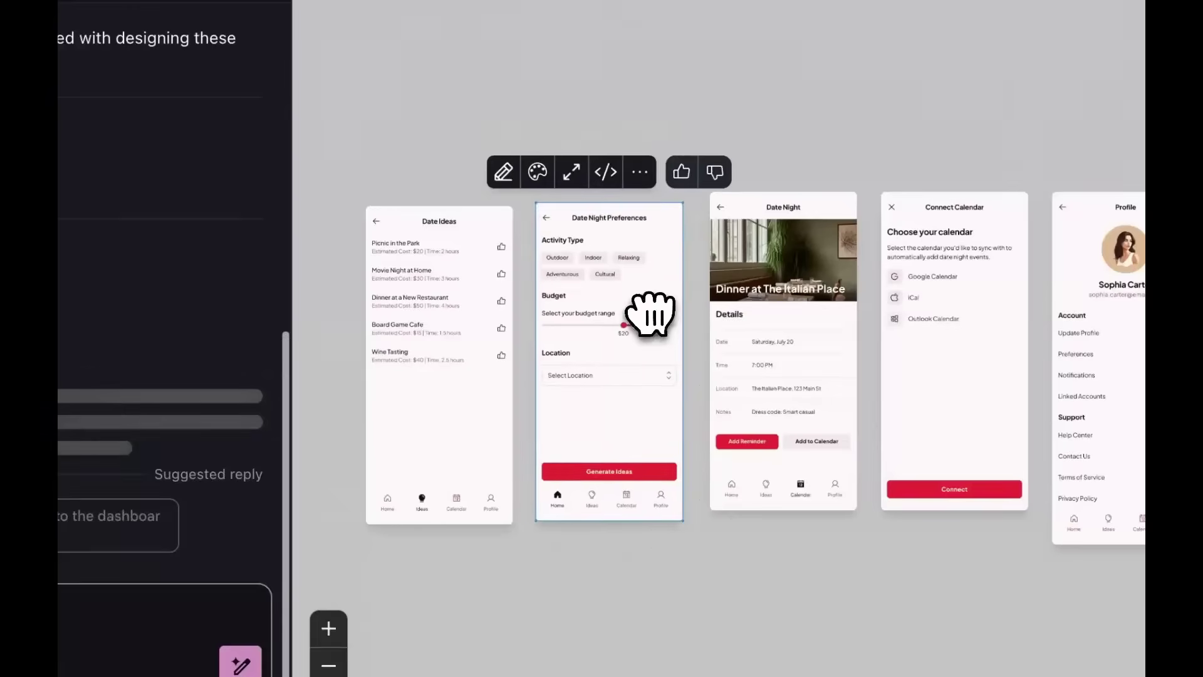
drag(805, 225, 811, 442)
drag(1104, 394, 767, 215)
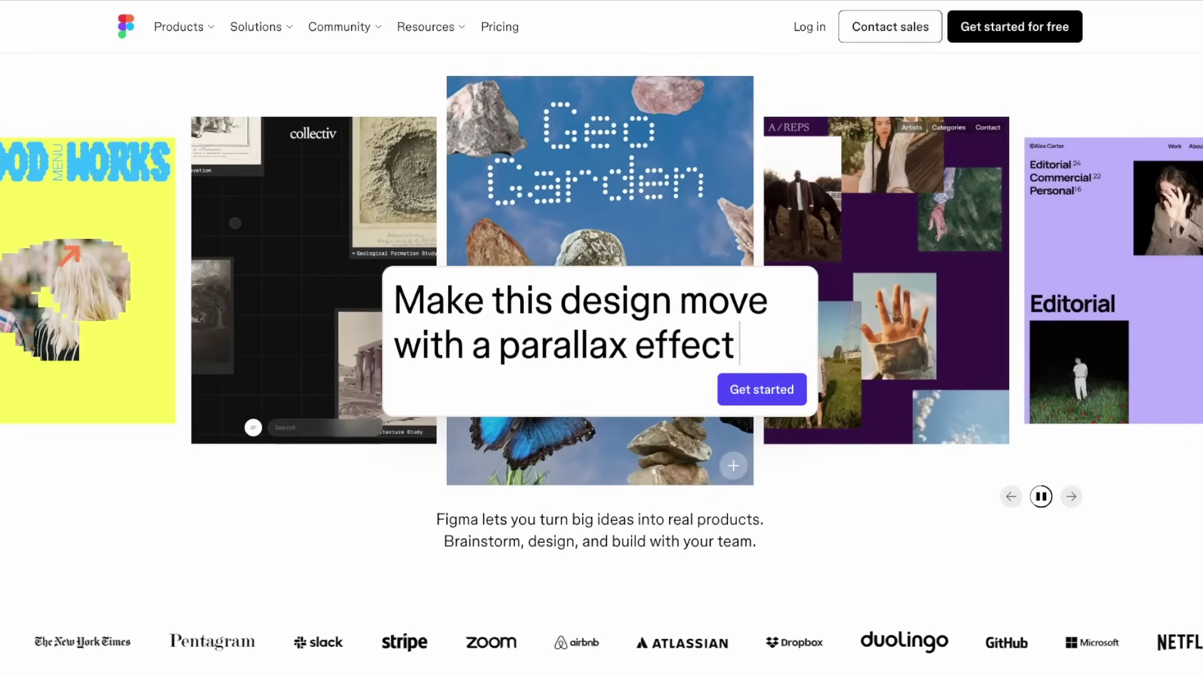
- Scroll the Figma homepage past the logo strip to the 'Prompt, code, and design' section
scroll(601, 313, down, 2)
scroll(601, 339, down, 7)
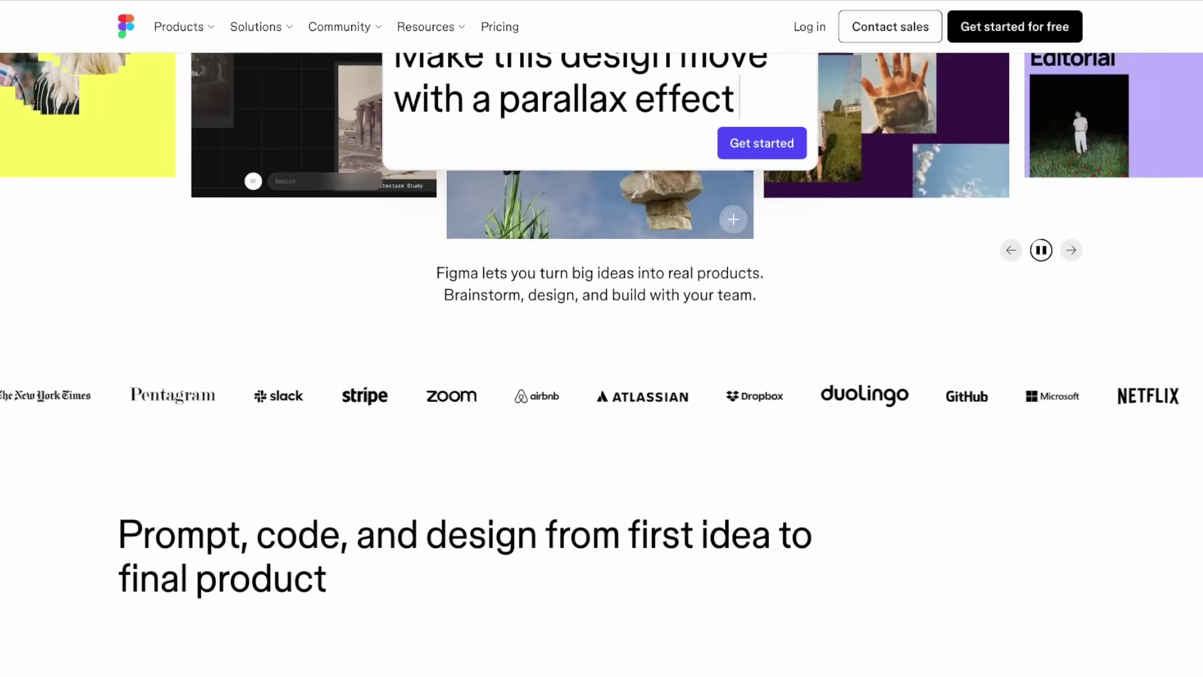
scroll(601, 338, down, 2)
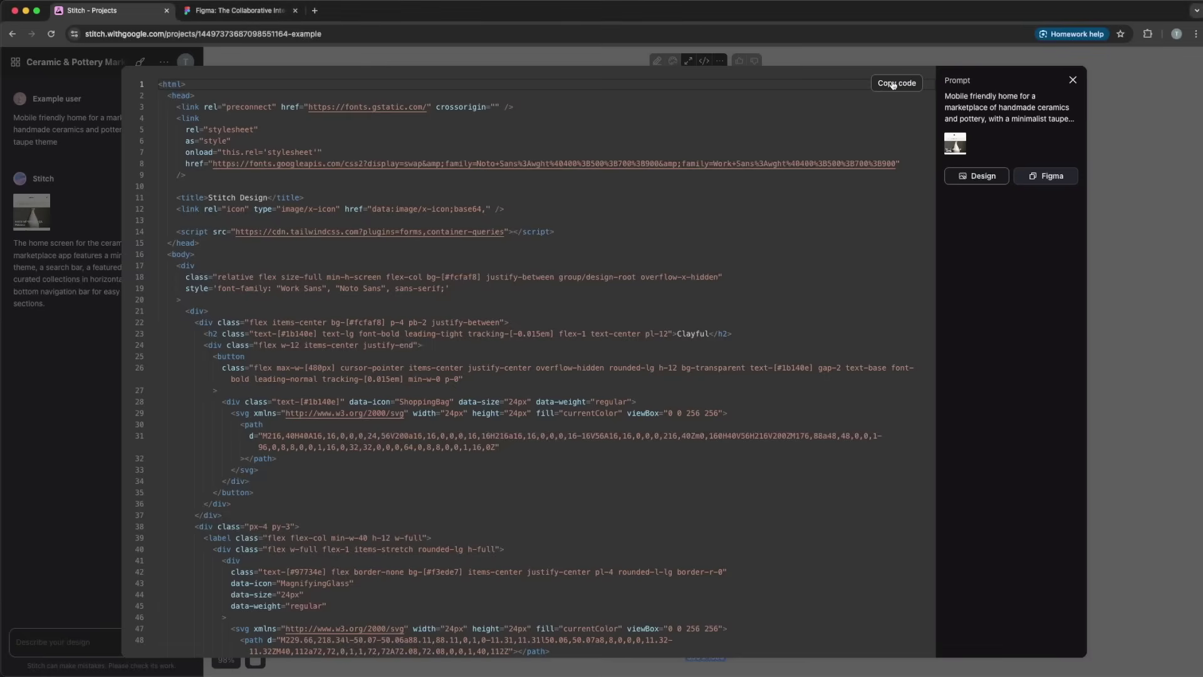
- Copy the ceramics marketplace home screen to the clipboard with the Figma button
click(1038, 176)
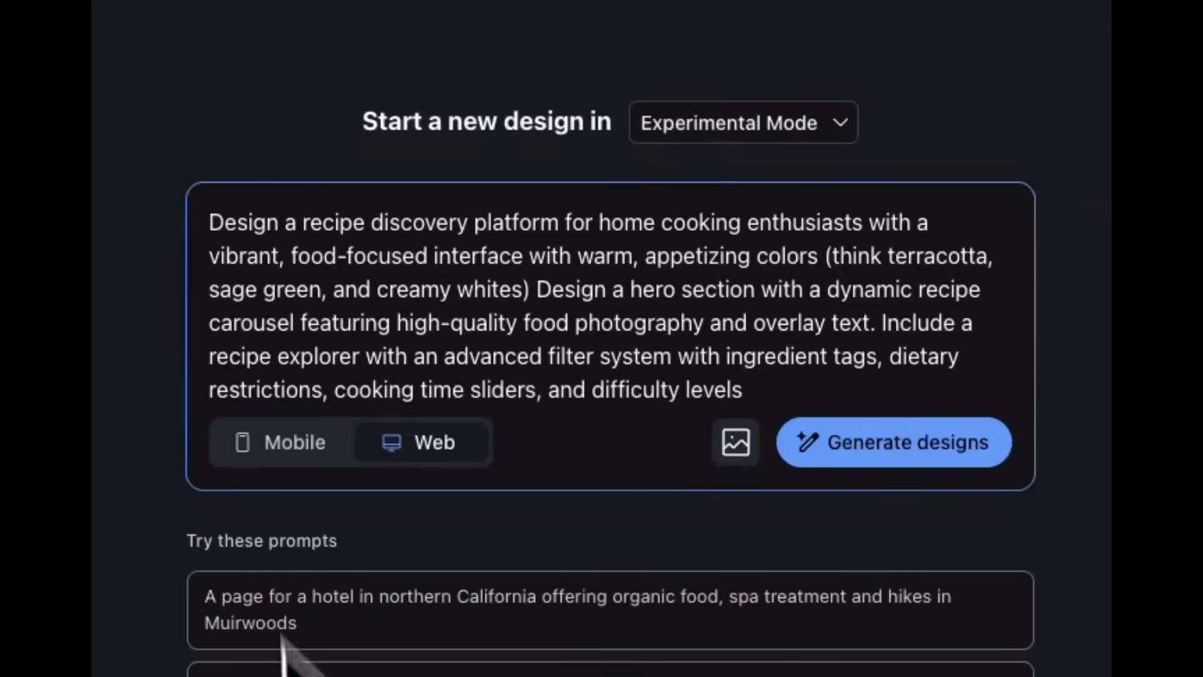
click(766, 395)
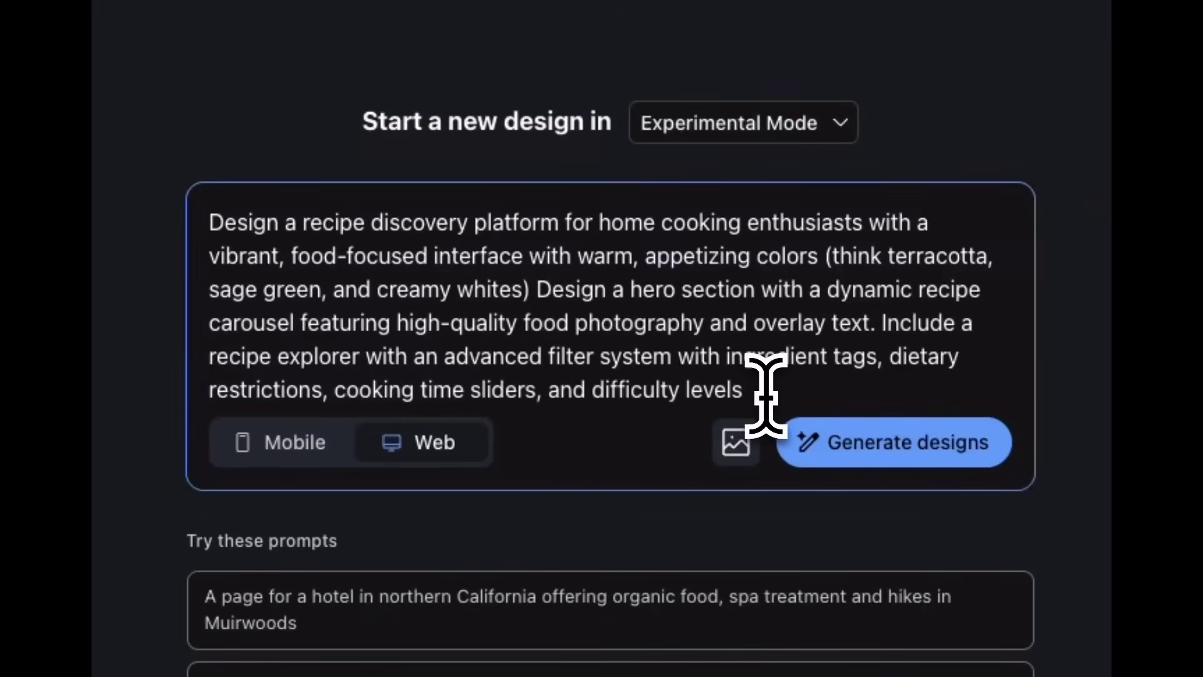